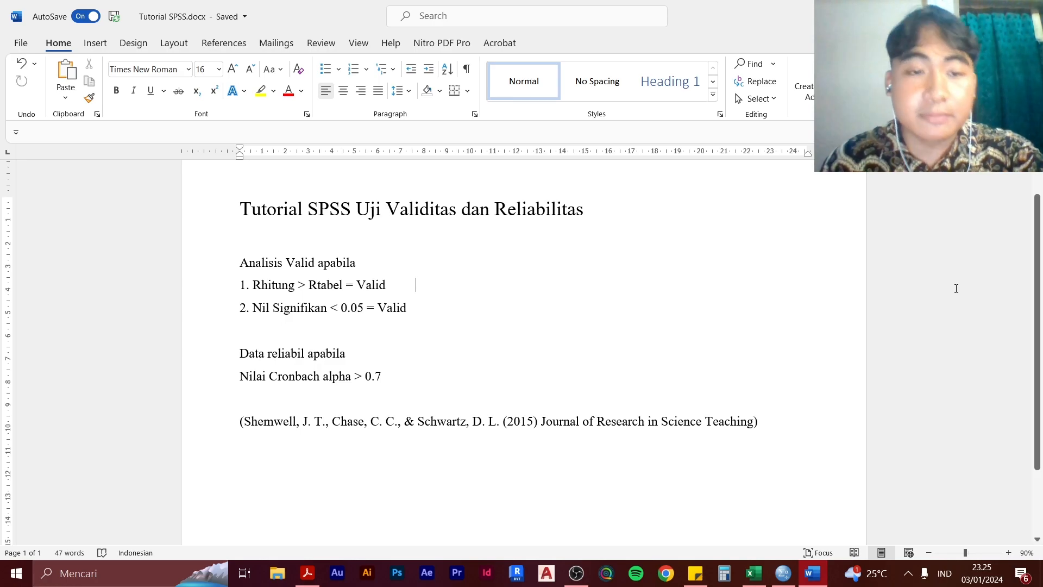
scroll(374, 238, down, 1)
scroll(327, 233, up, 1)
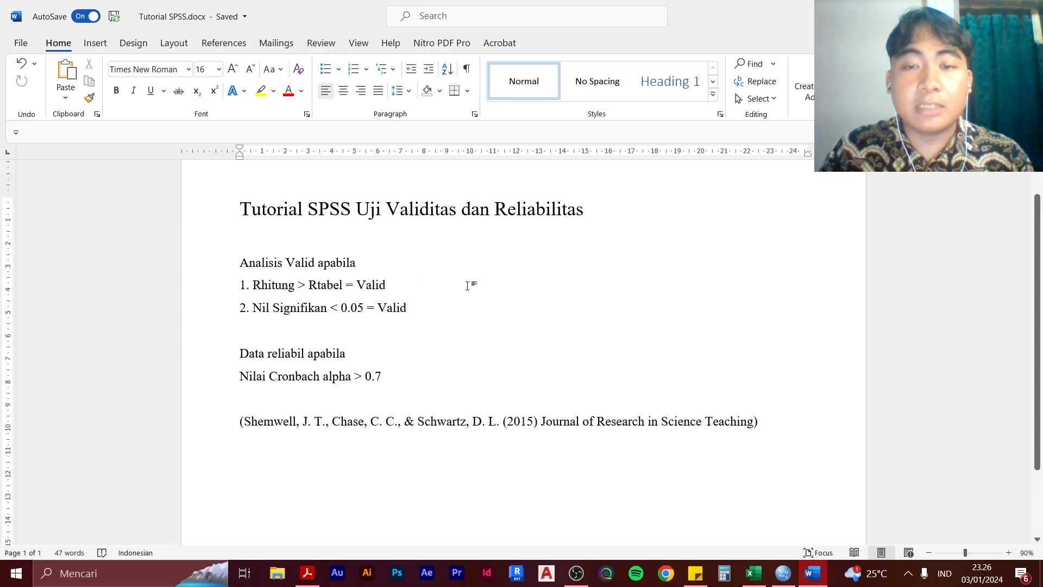
Switch to the Hasil Validasi new (2).xlsx workbook in Excel and examine the x1 to x16 scores and totals on the Uji Validasi sheet
key(alt+Tab)
key(alt+Tab)
key(alt+Tab)
key(alt+Tab)
click(803, 196)
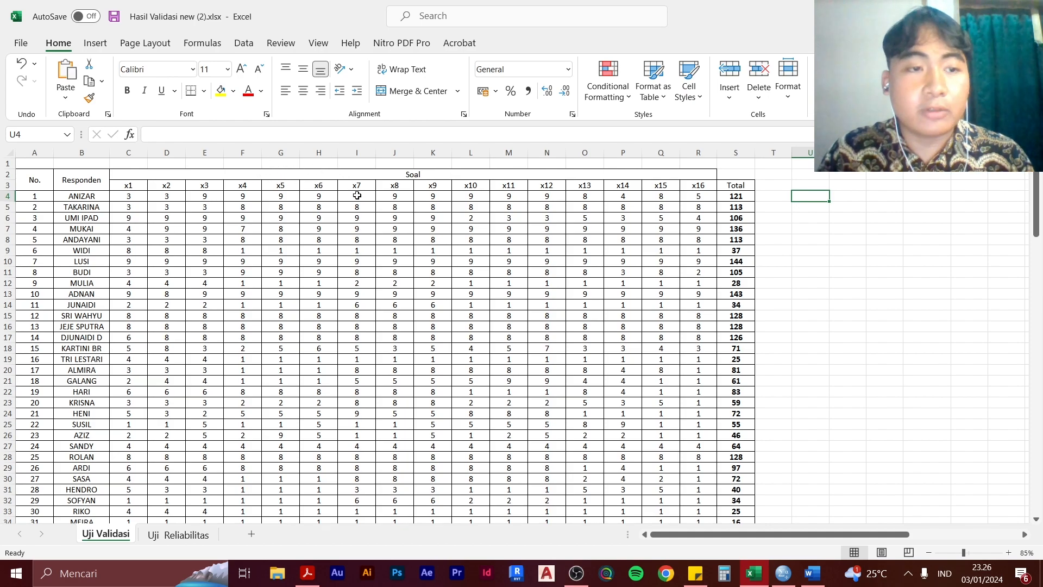
scroll(285, 207, down, 10)
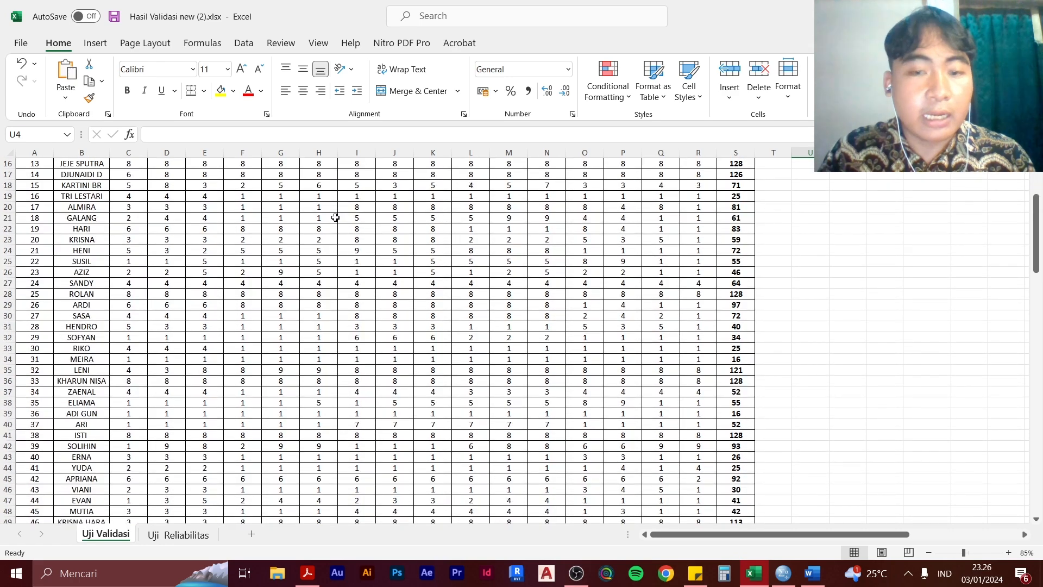
scroll(336, 217, up, 10)
click(136, 197)
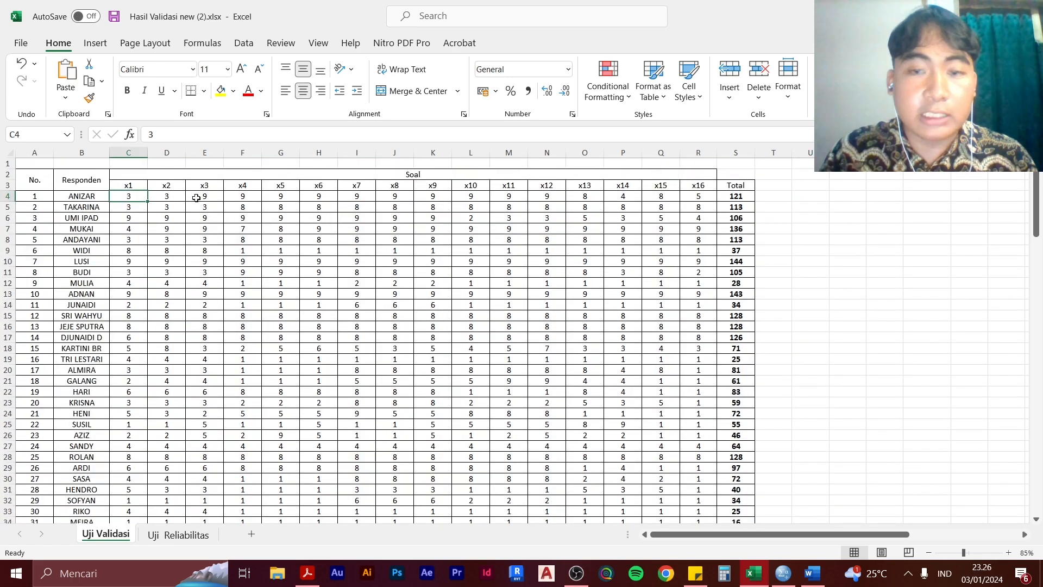
scroll(697, 226, down, 13)
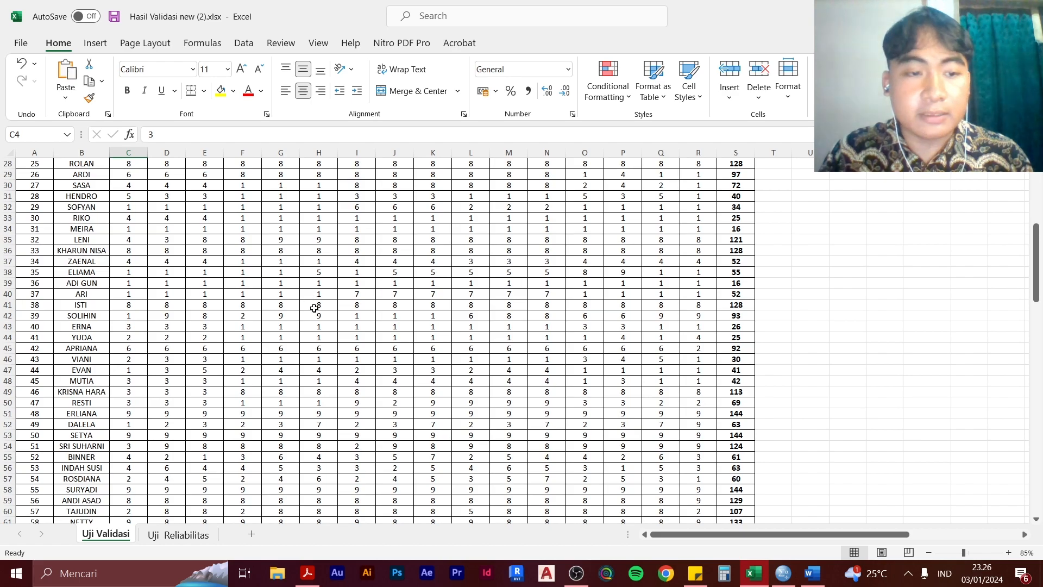
scroll(601, 371, up, 13)
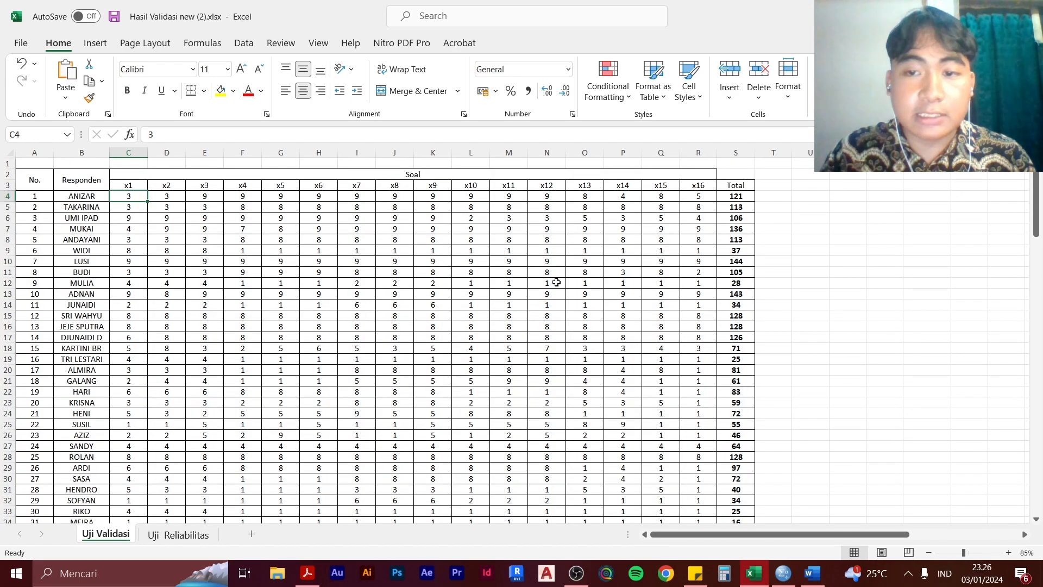
click(828, 248)
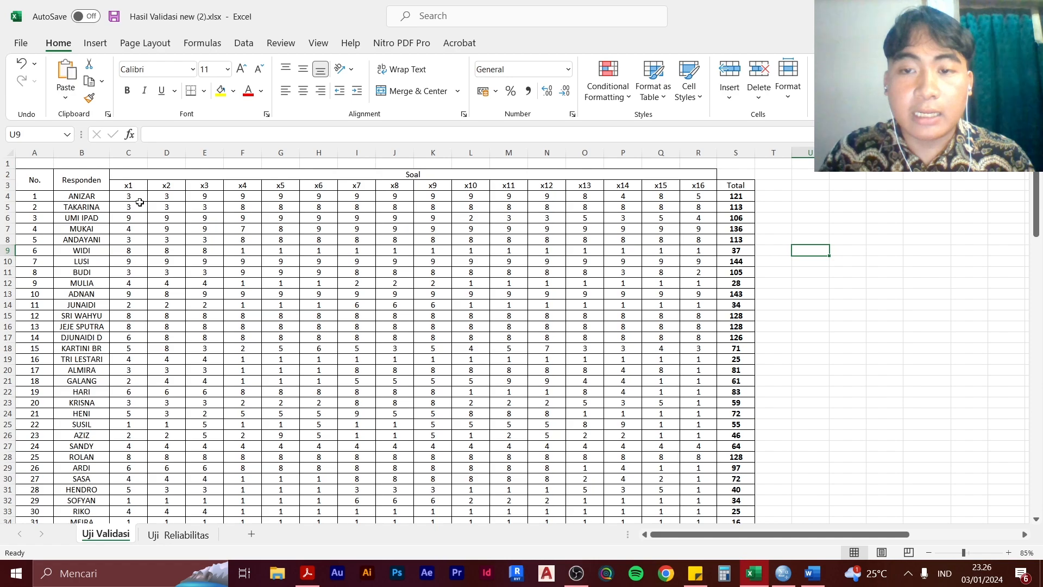
click(847, 207)
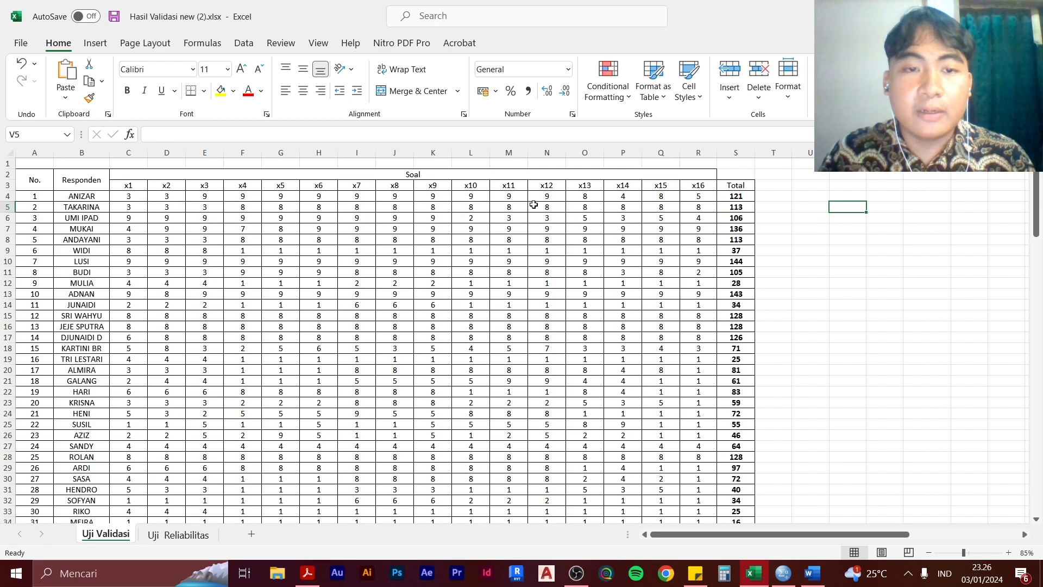
Copy the x1 to x16 scores and totals of the first 60 respondents, cells C4:S63
click(133, 195)
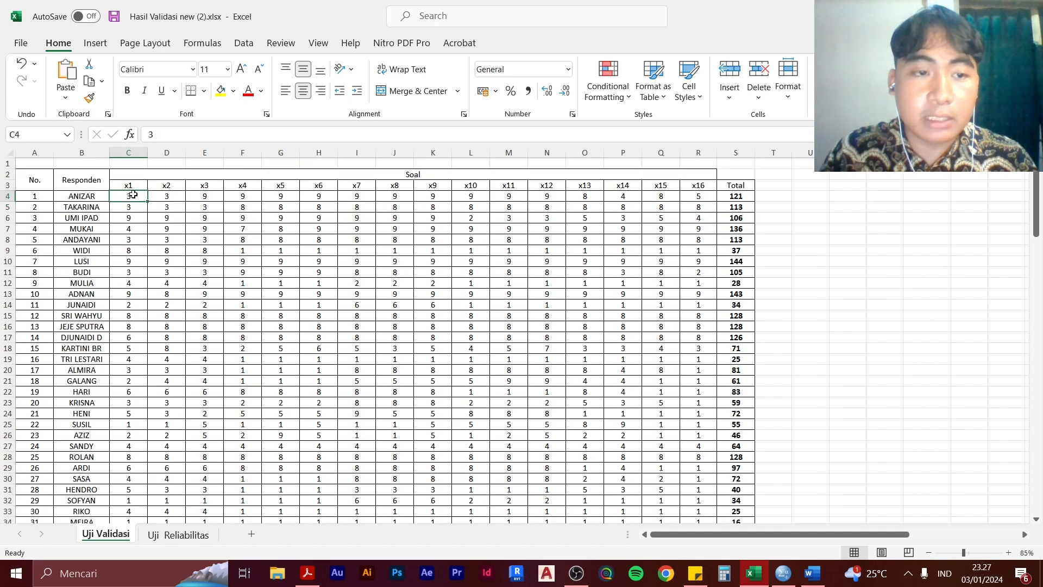
drag(145, 200, 731, 318)
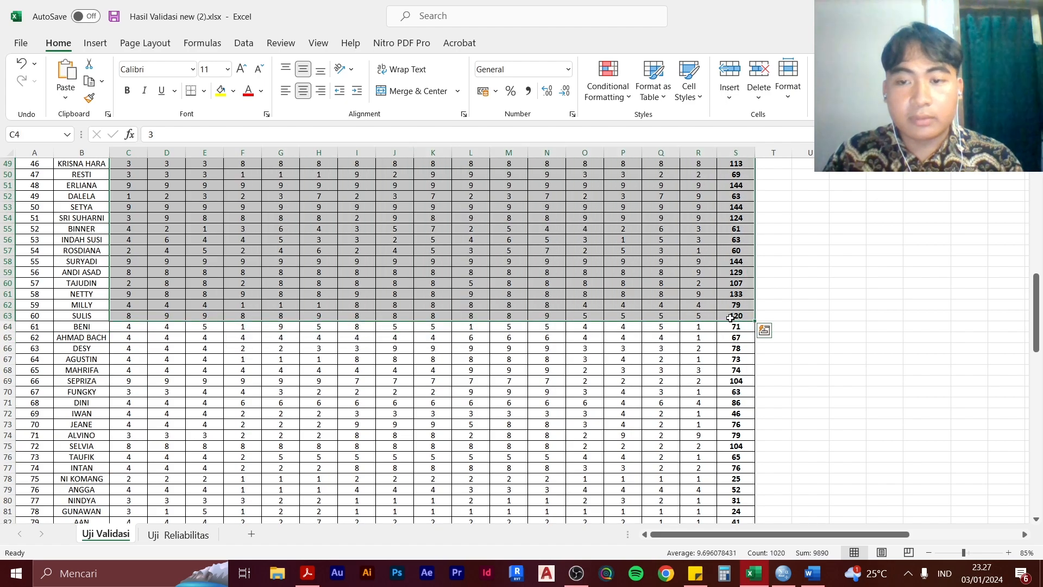
scroll(733, 272, up, 16)
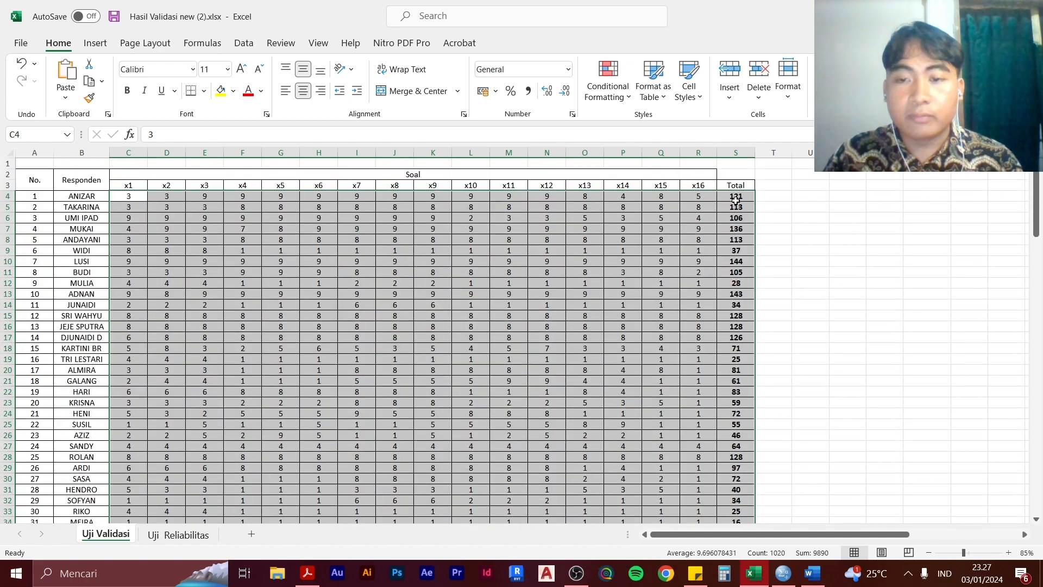
key(ctrl+c)
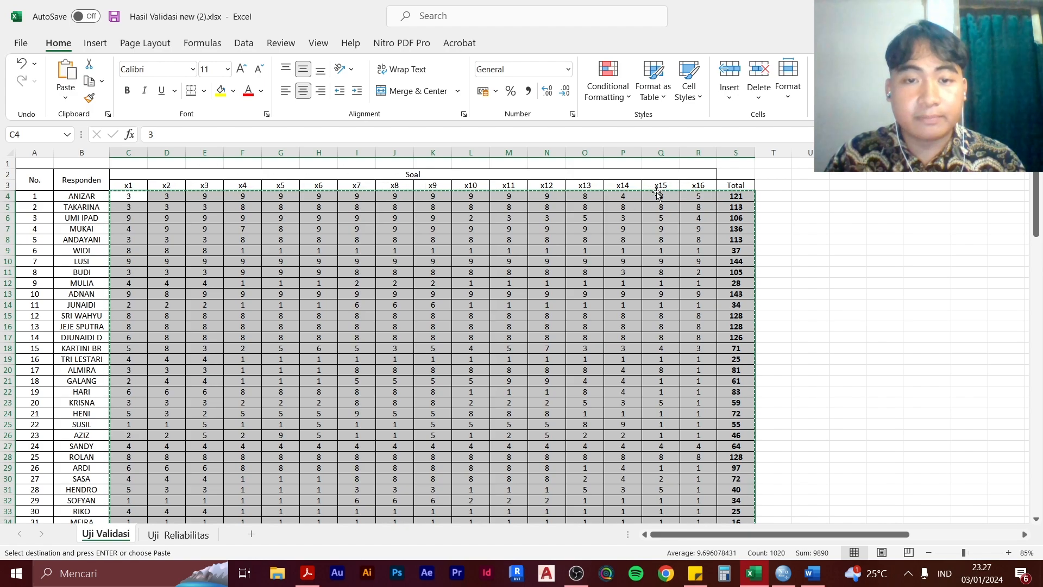
Switch to SPSS Statistics, paste the copied scores into the empty dataset from the first cell, and review the pasted cases and variables
key(alt+Tab)
click(580, 238)
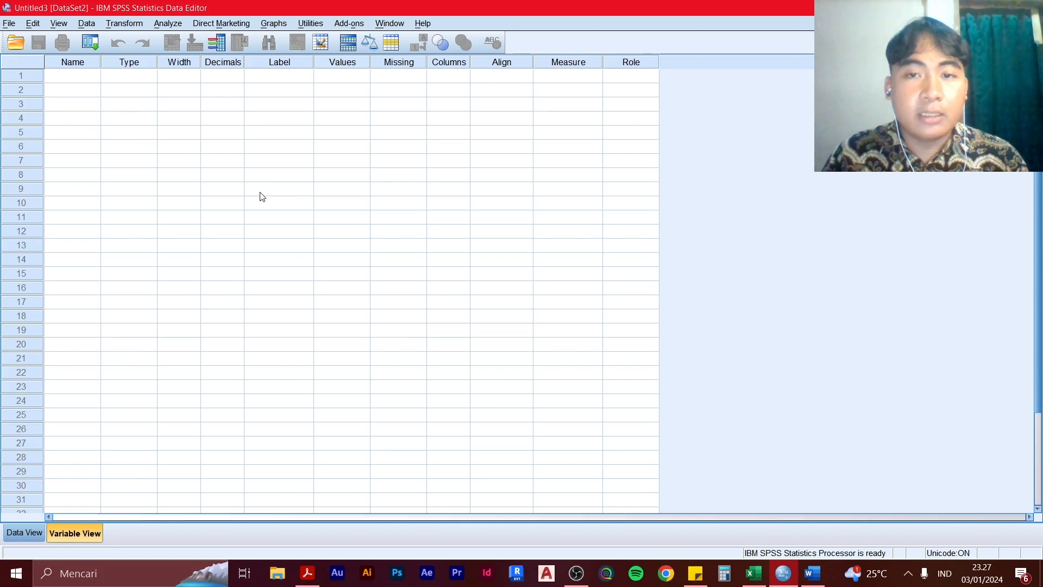
click(27, 534)
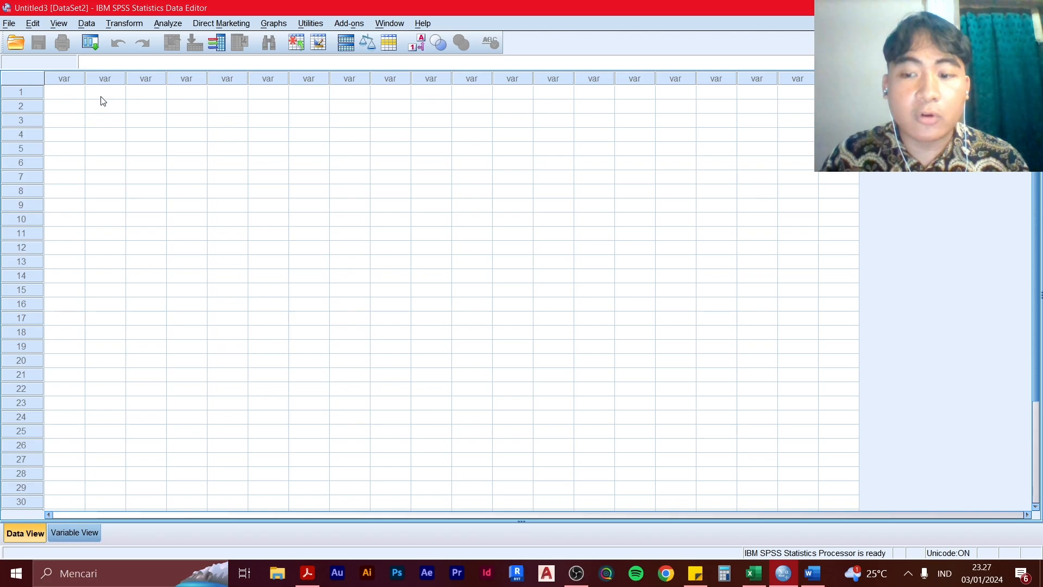
click(62, 93)
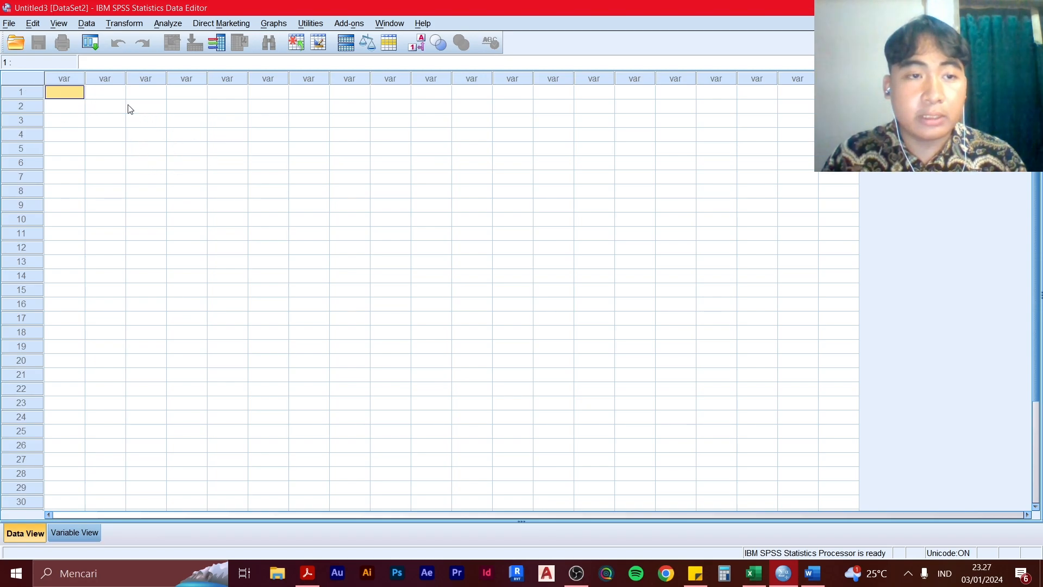
key(ctrl+v)
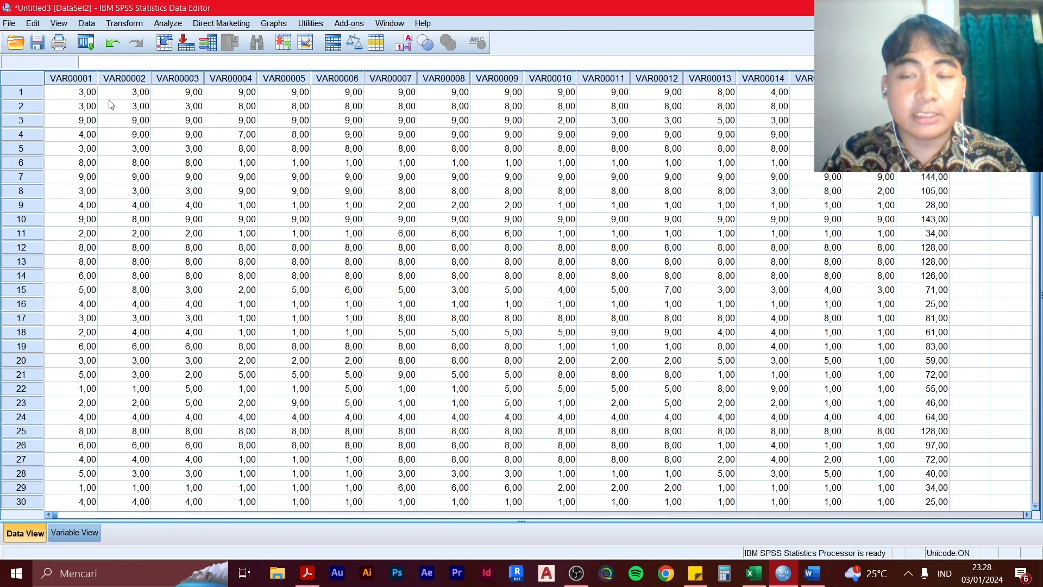
scroll(562, 215, down, 1)
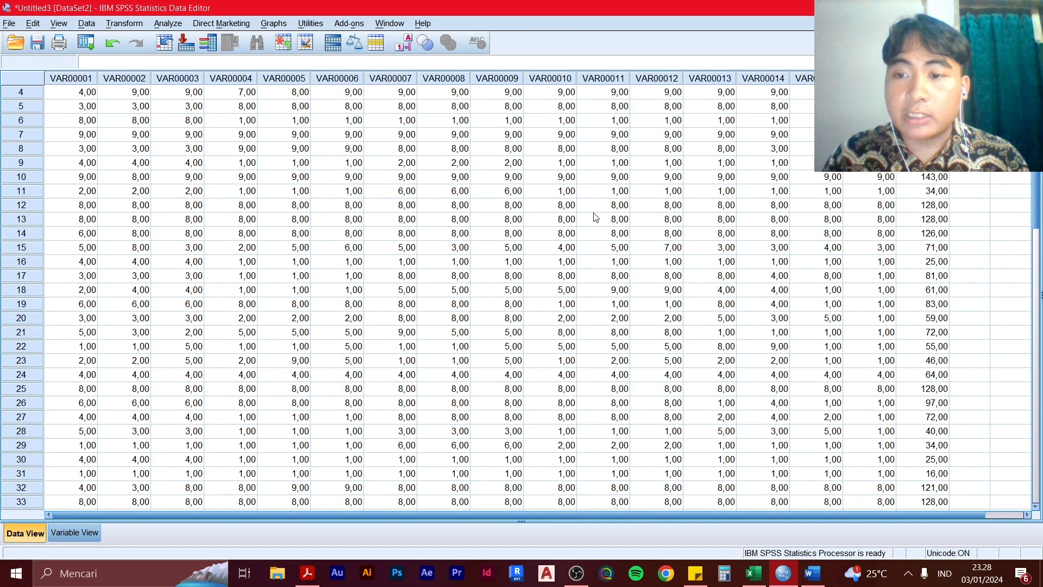
scroll(598, 218, up, 1)
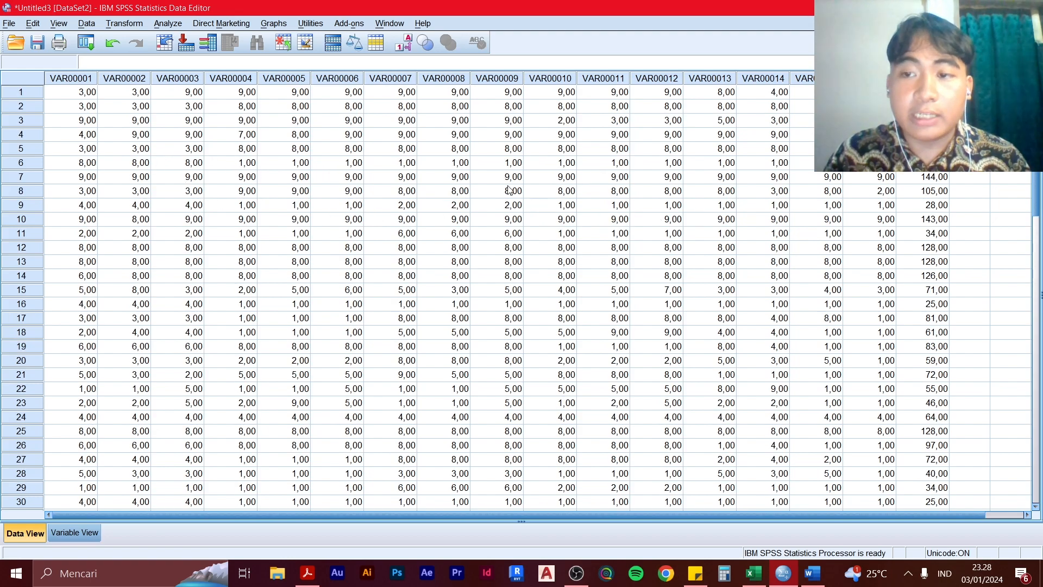
click(75, 533)
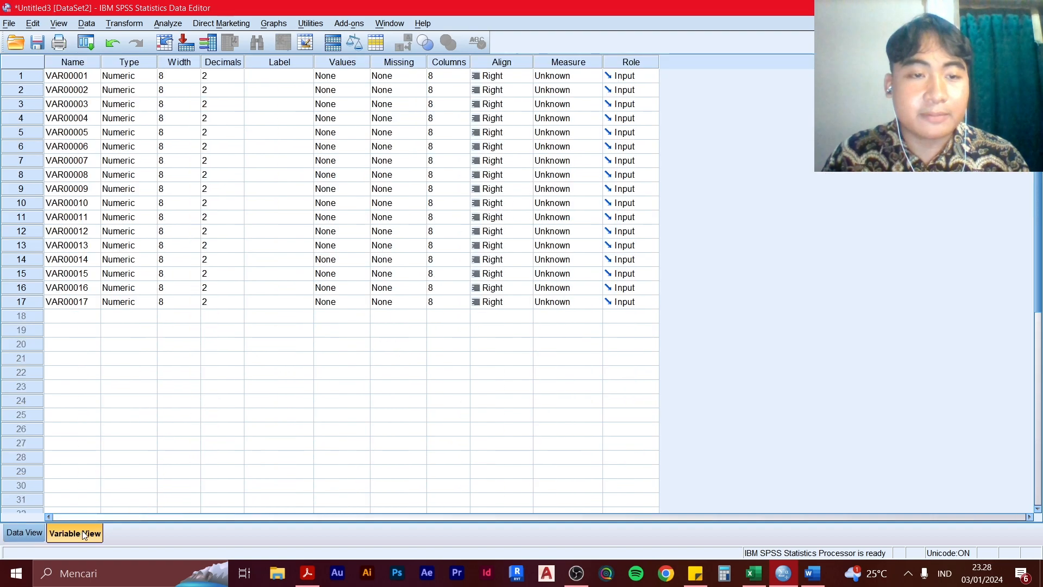
click(24, 532)
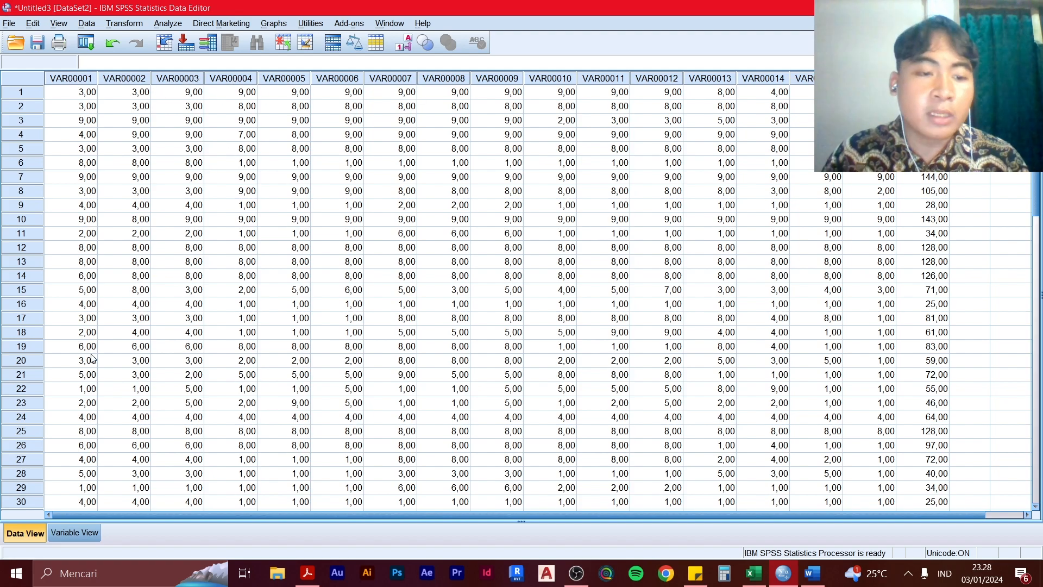
Replace VAR000 with X in all variable names of the dataset using Find and Replace
click(75, 532)
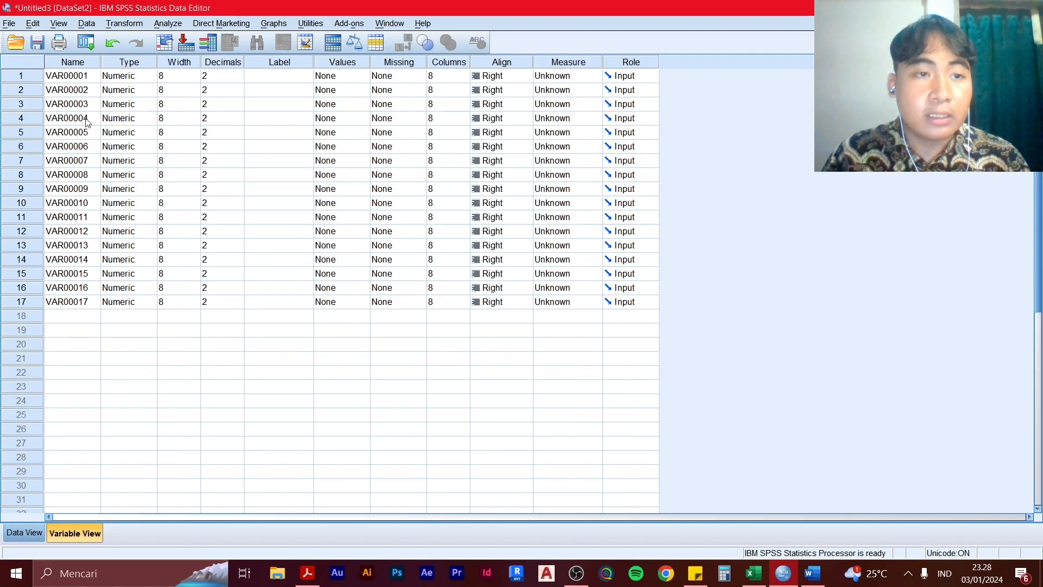
click(81, 76)
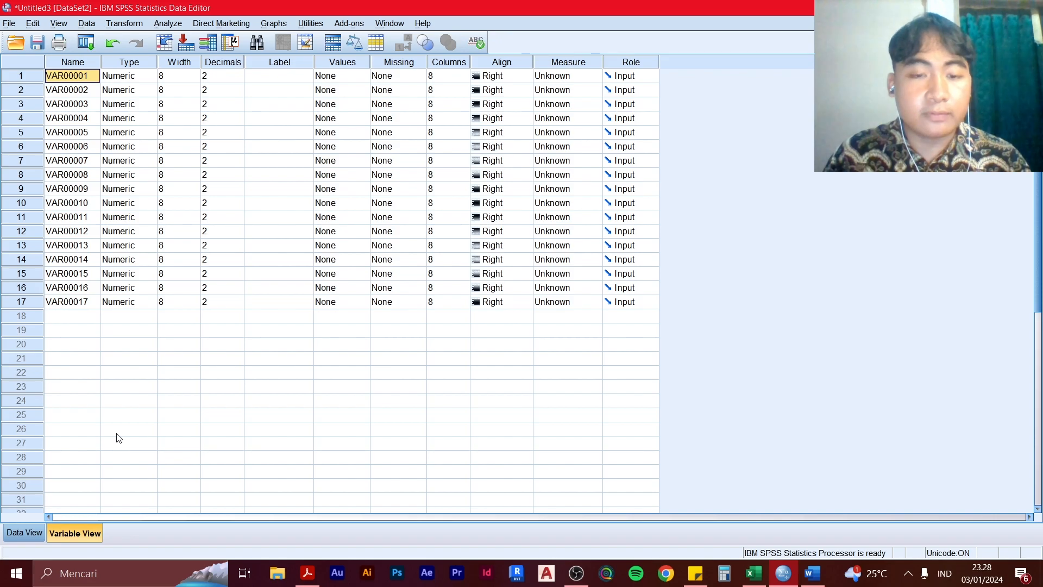
key(ctrl+f)
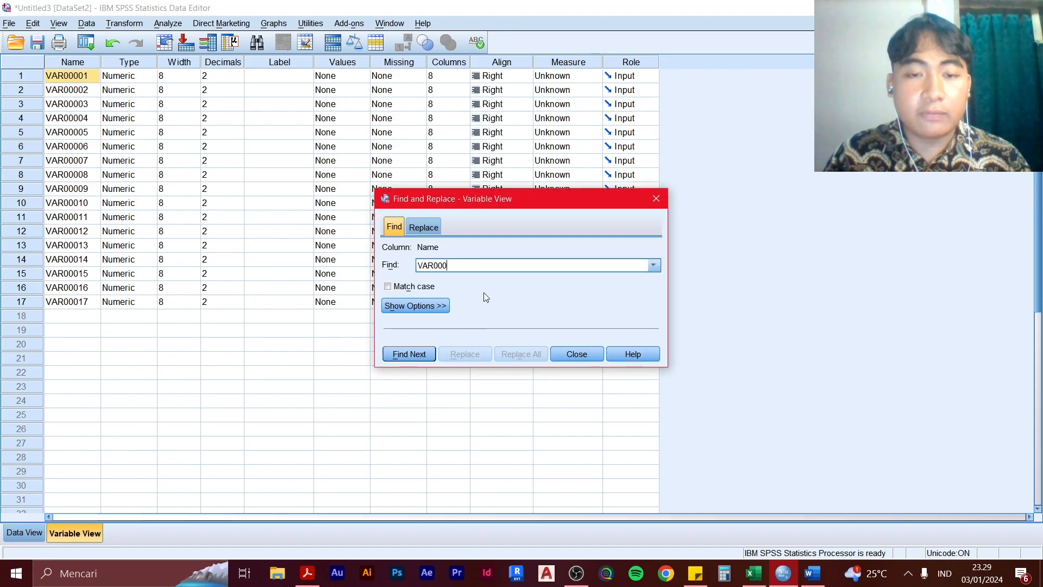
click(431, 228)
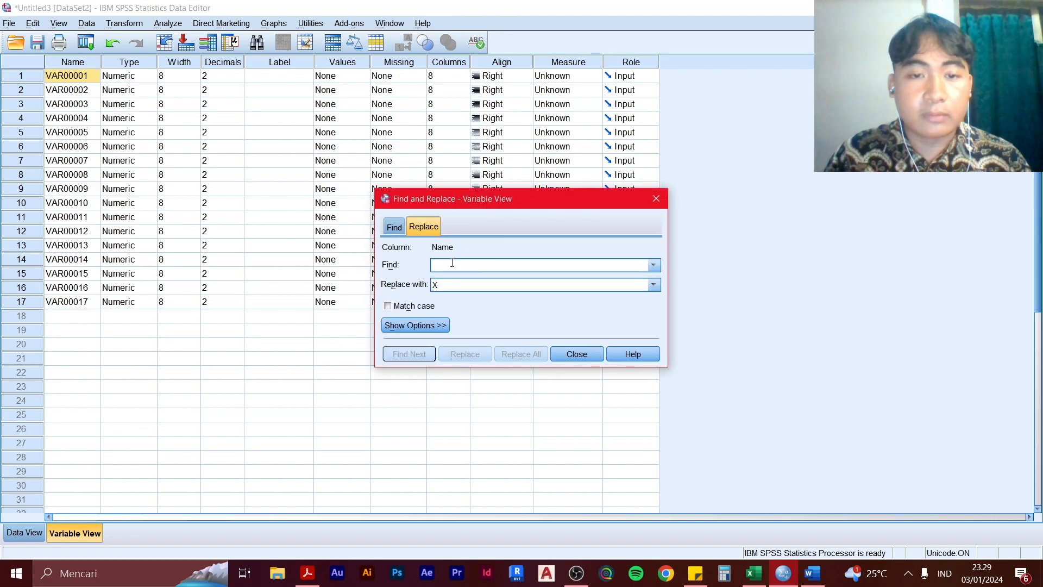
double_click(454, 281)
key(BackSpace)
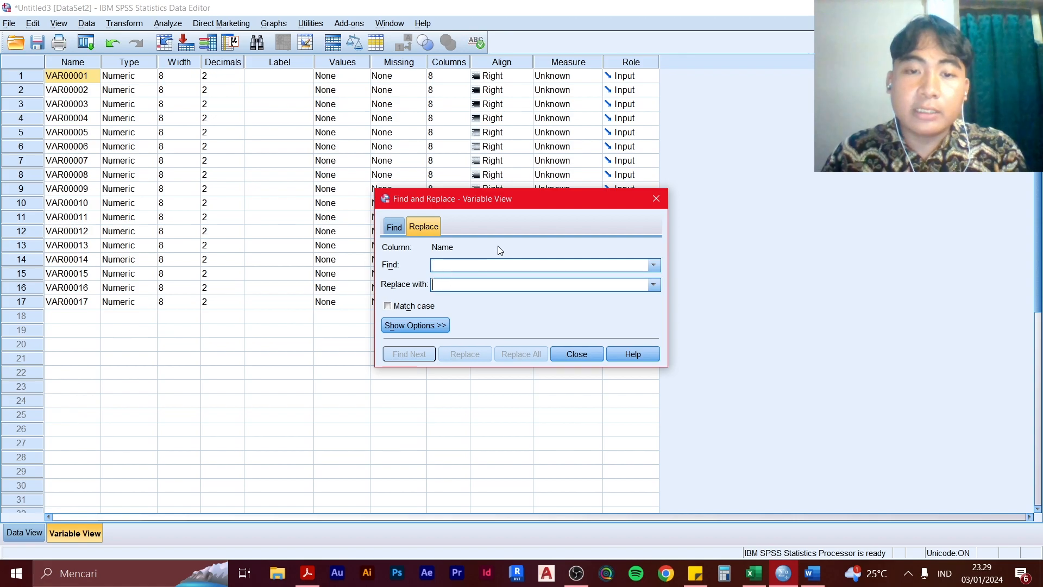
click(480, 268)
text(VAR)
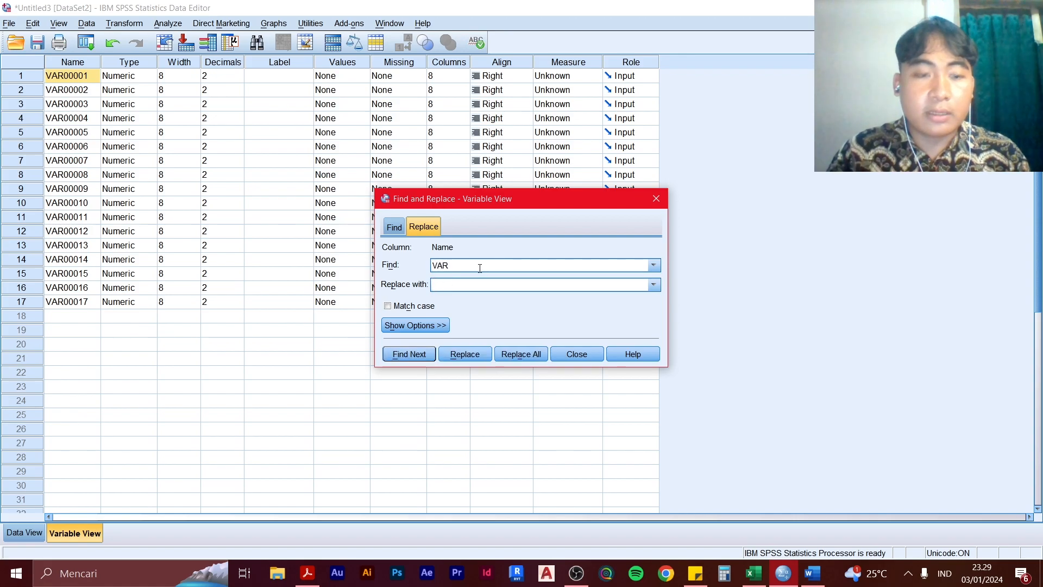
text(000)
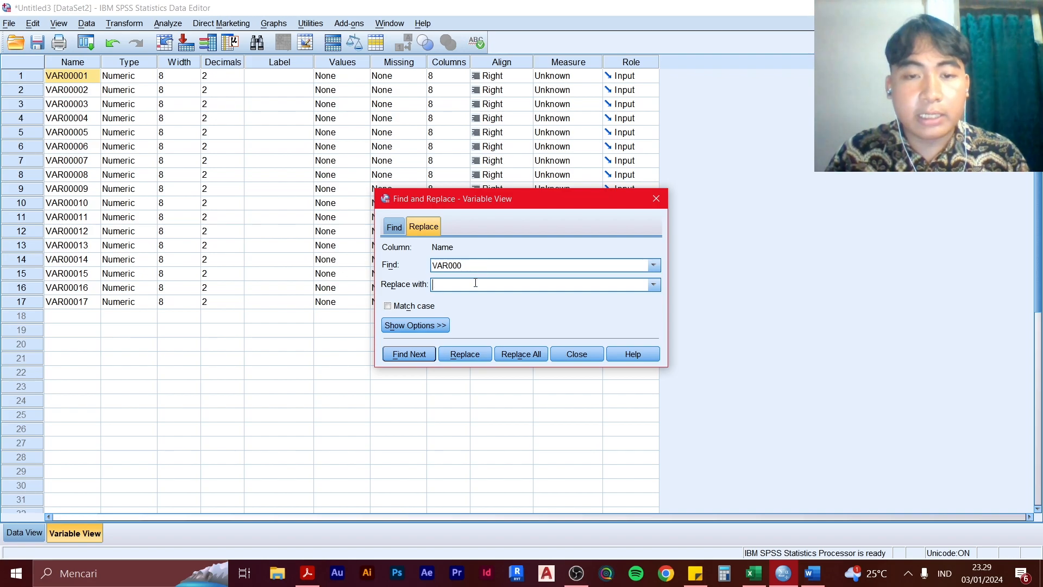
text(X)
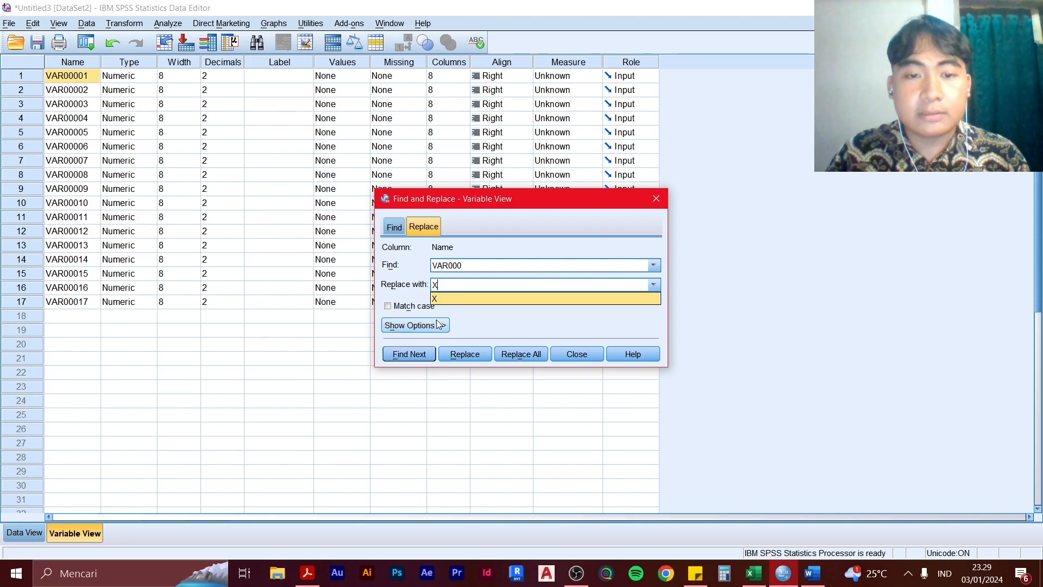
click(530, 353)
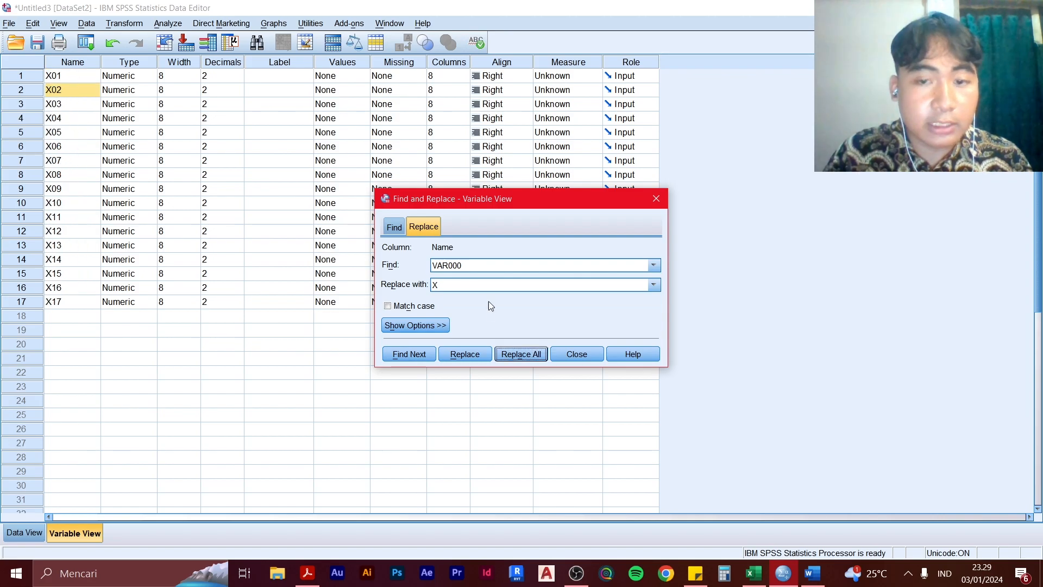
click(578, 356)
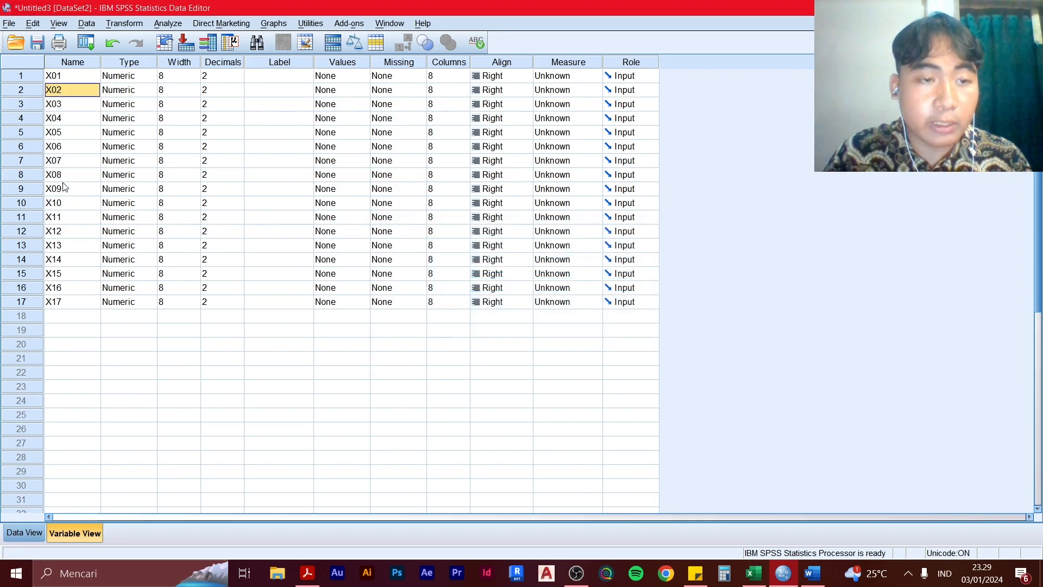
Rename the 17th variable as TOTAL and return to the data values to check the new variable names
click(61, 304)
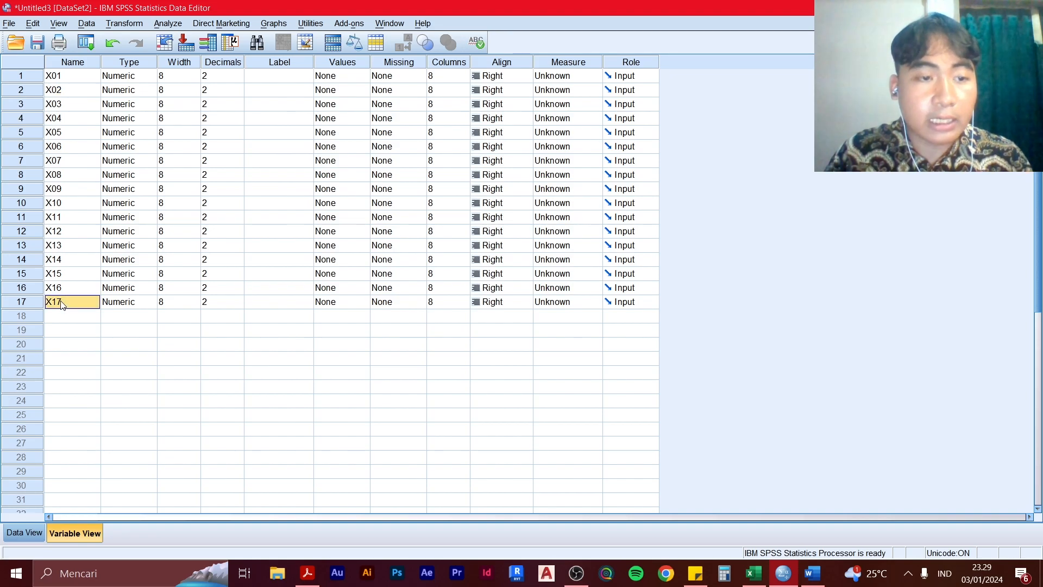
double_click(62, 305)
drag(63, 303, 39, 306)
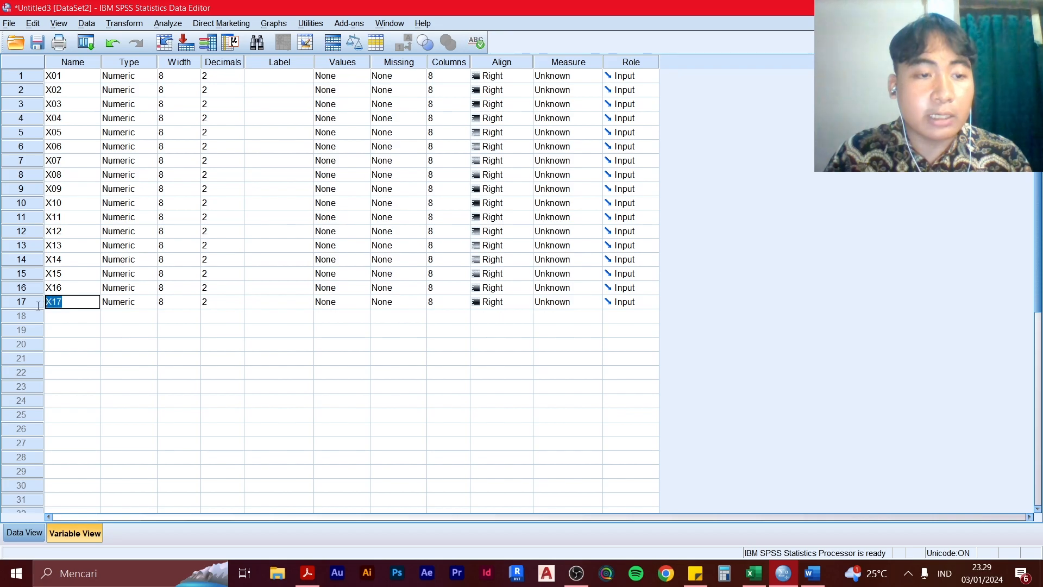
text(TOTAL)
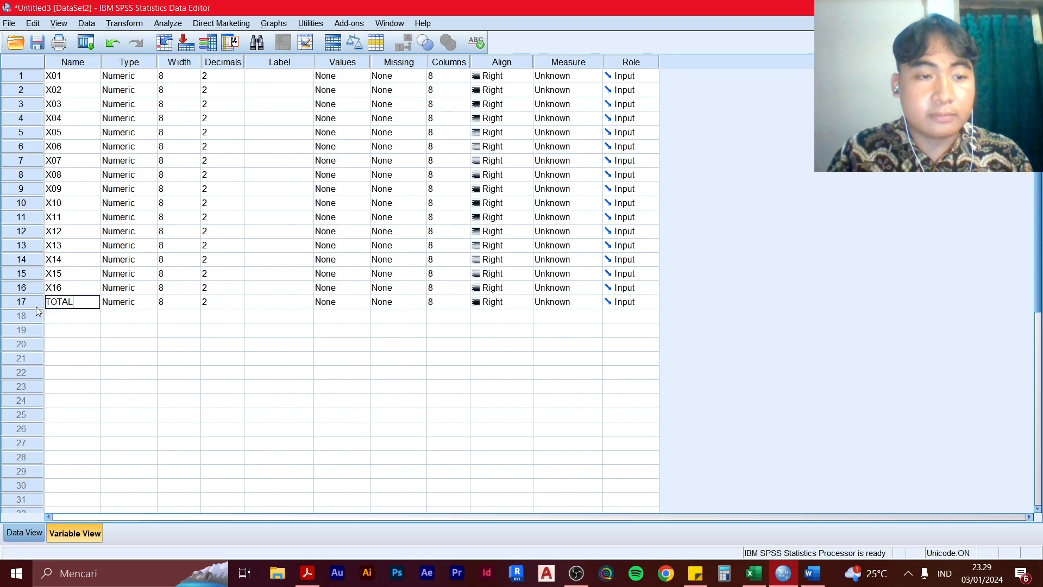
click(72, 331)
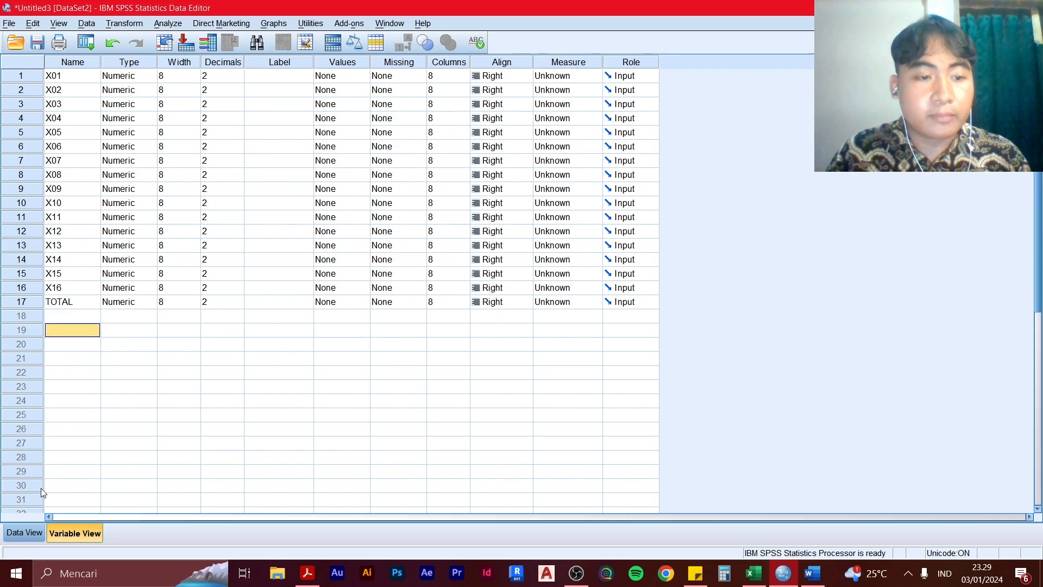
click(23, 534)
scroll(445, 232, up, 1)
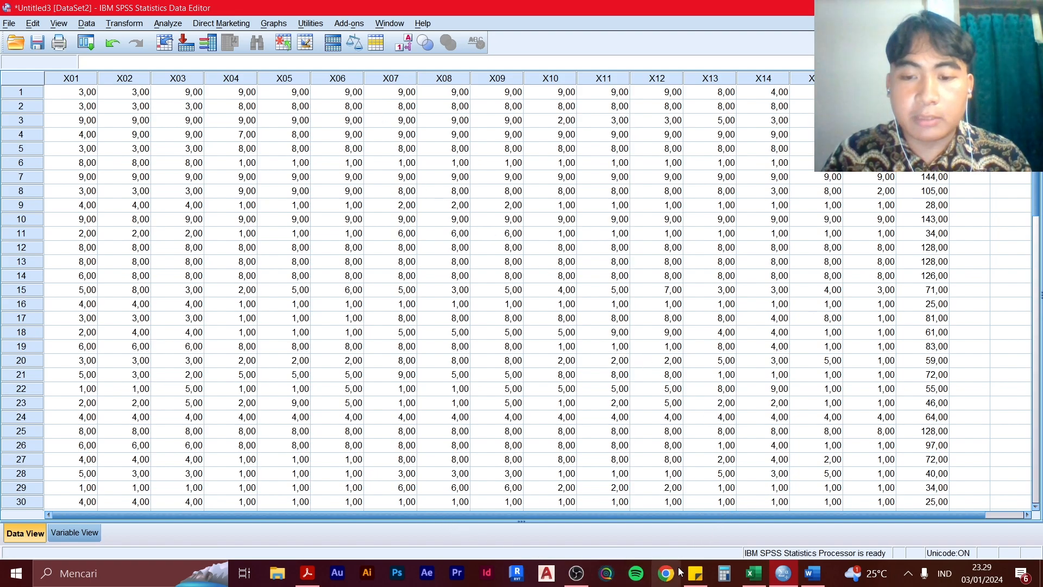
Review the validity and reliability criteria in Sticky Notes, and return to the first case of X01 in the SPSS dataset
click(695, 573)
click(876, 214)
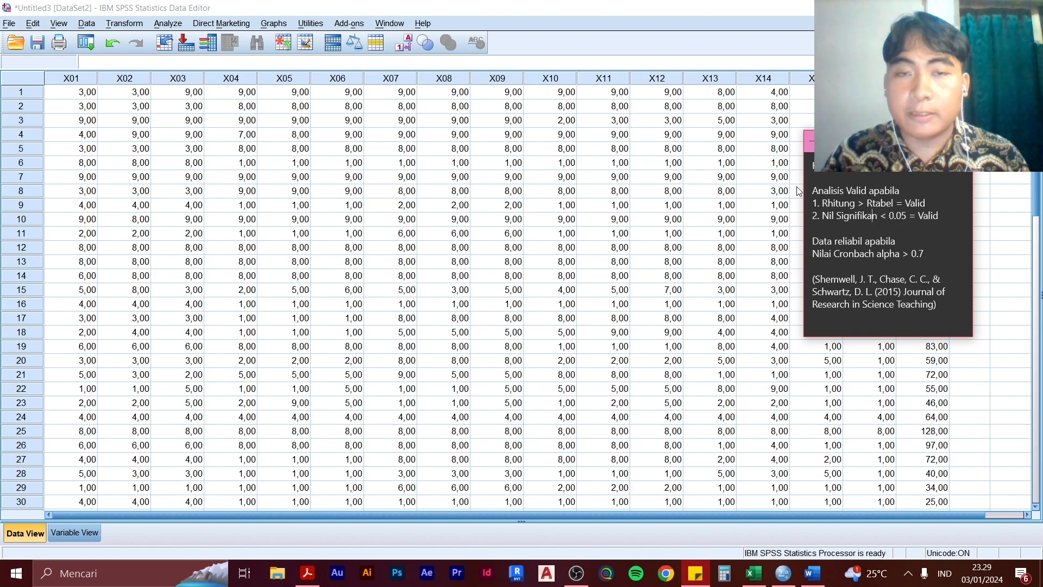
click(404, 121)
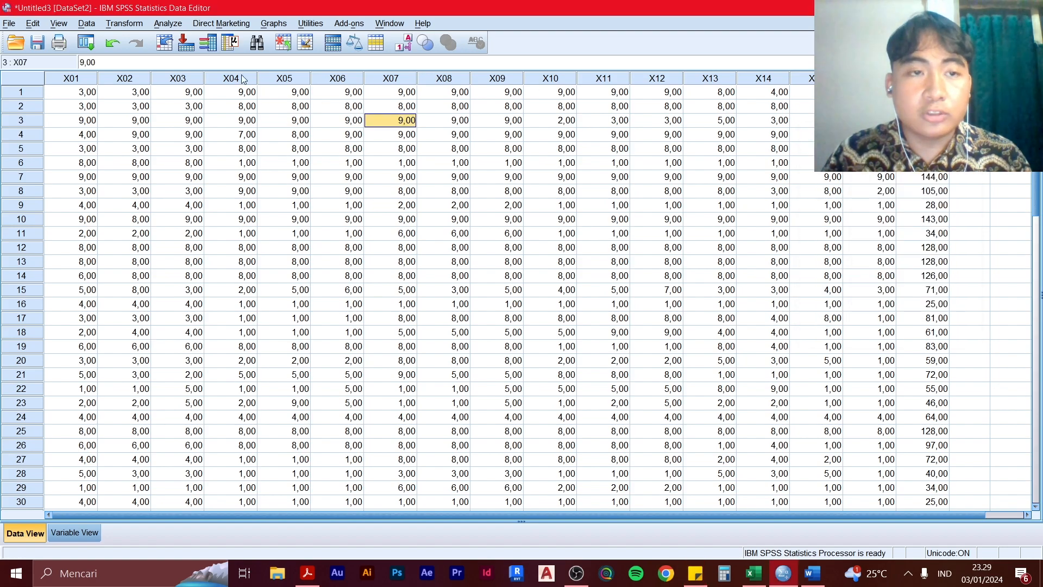
click(96, 93)
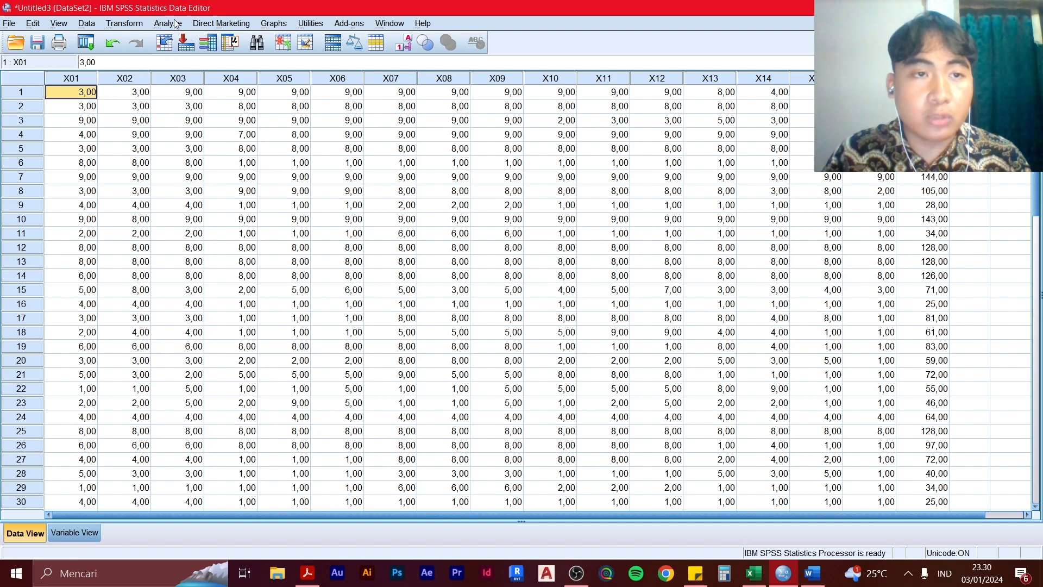
Start a Bivariate Correlations analysis and add all variables, X01 to X16 and TOTAL, to its variables
click(169, 24)
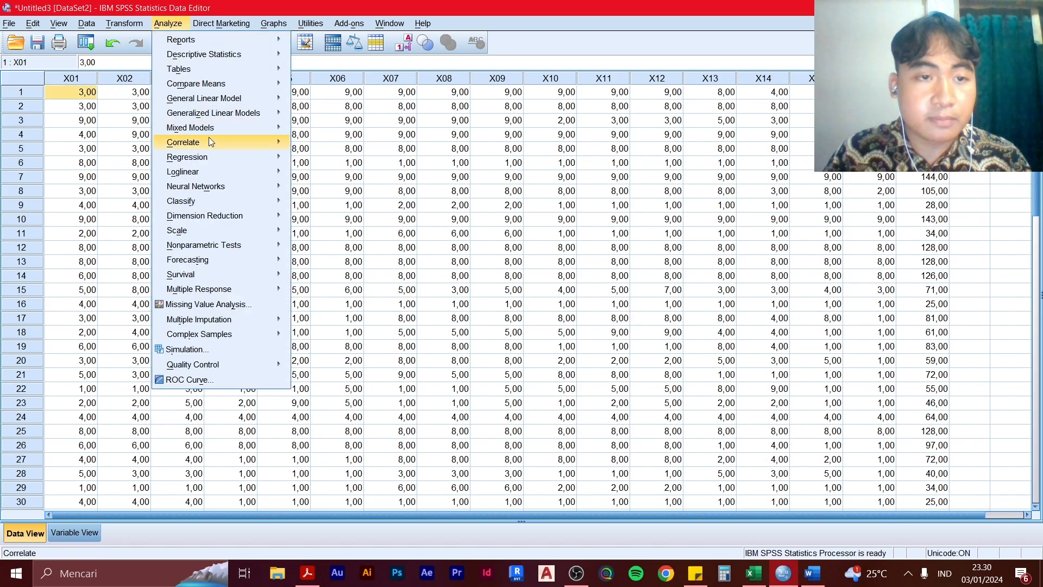
mouse_move(220, 147)
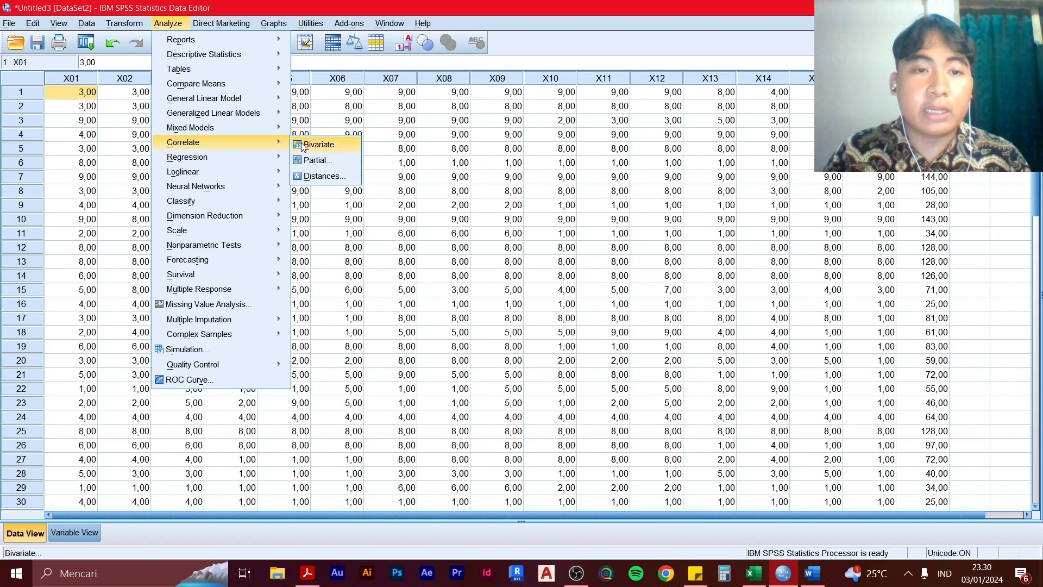
click(336, 149)
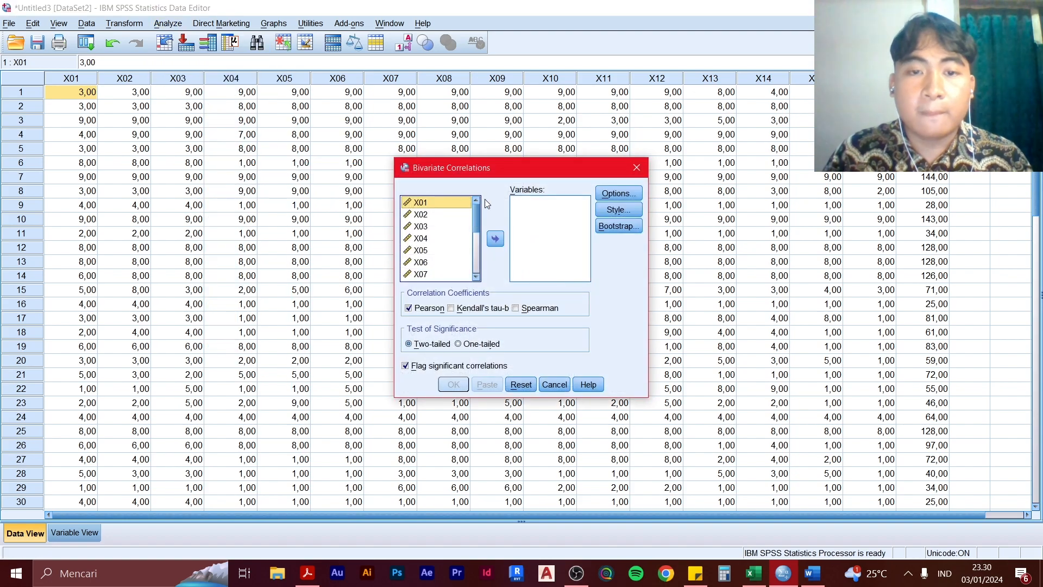
scroll(468, 222, down, 2)
scroll(470, 233, up, 2)
scroll(468, 235, down, 3)
scroll(464, 237, up, 3)
scroll(456, 244, down, 4)
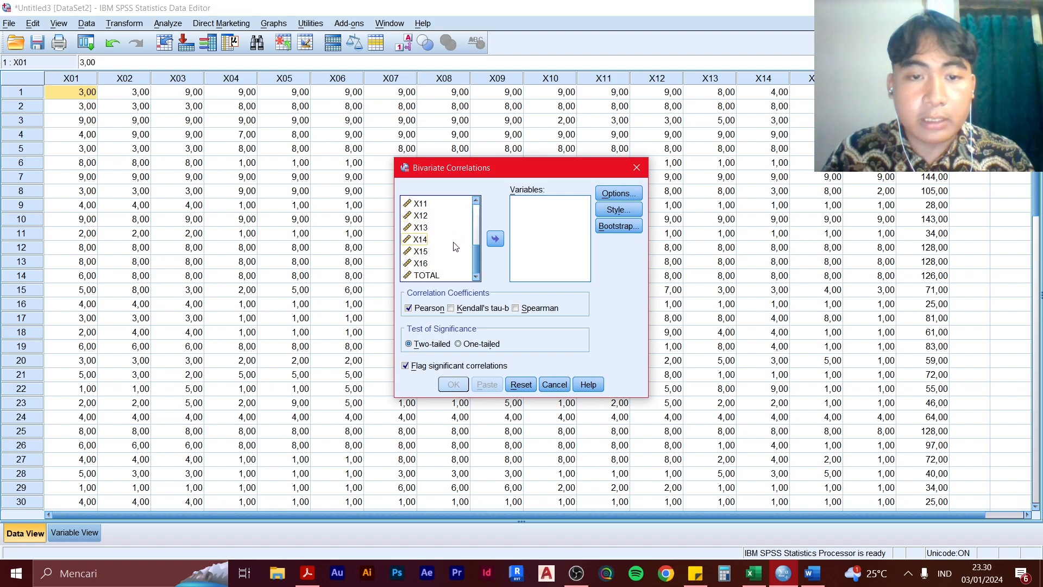
key(ctrl+a)
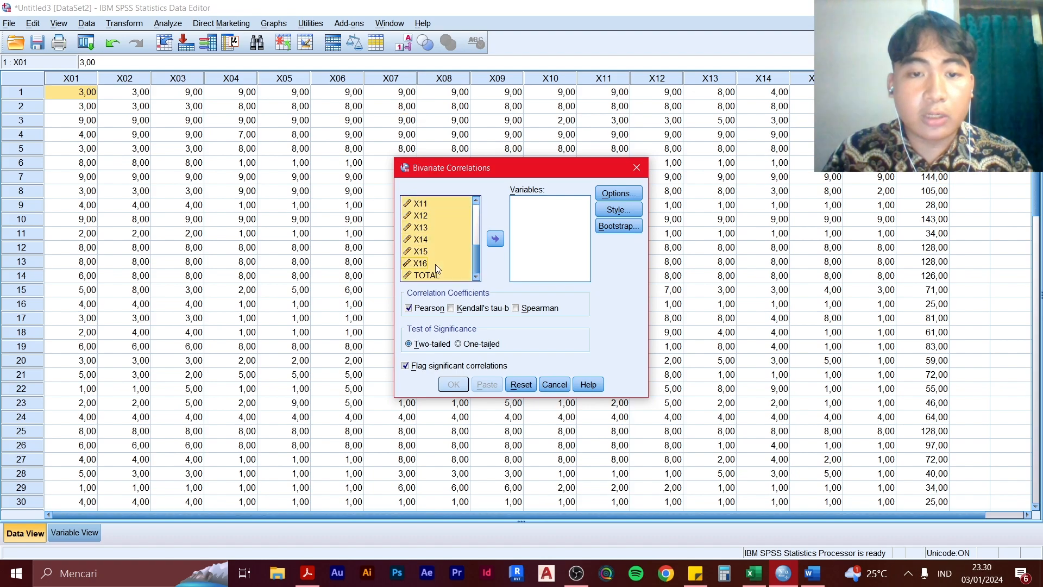
click(501, 240)
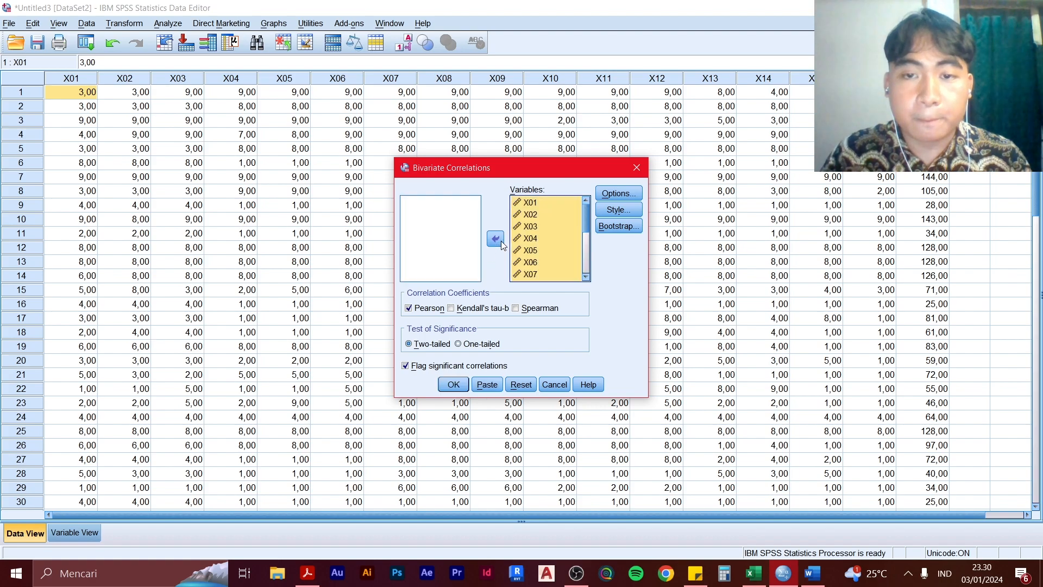
Run the correlations with the Pearson coefficient, a two-tailed test and flagged significant correlations, keeping the default options
click(422, 309)
click(422, 308)
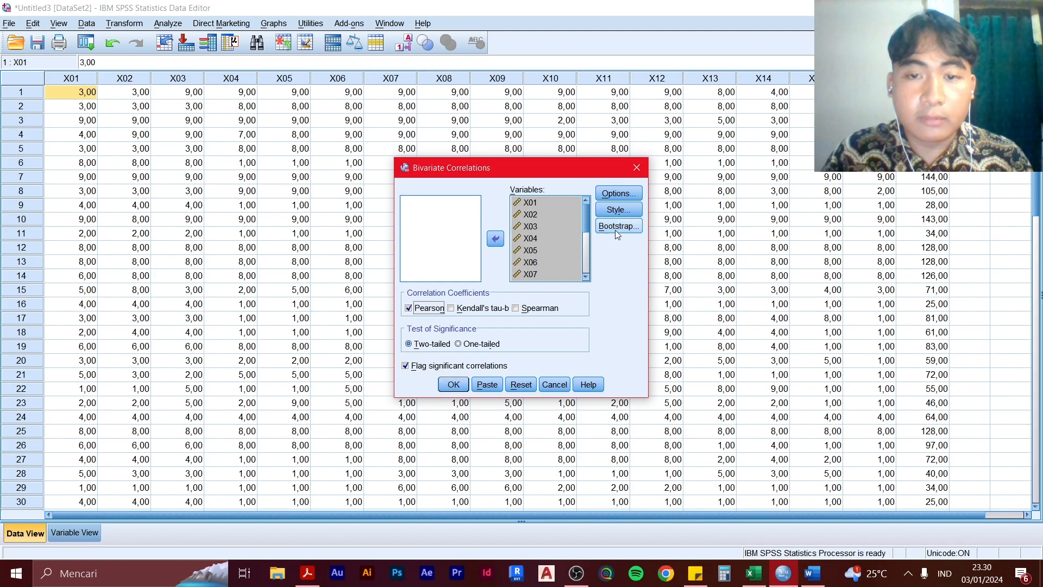
click(578, 250)
click(610, 193)
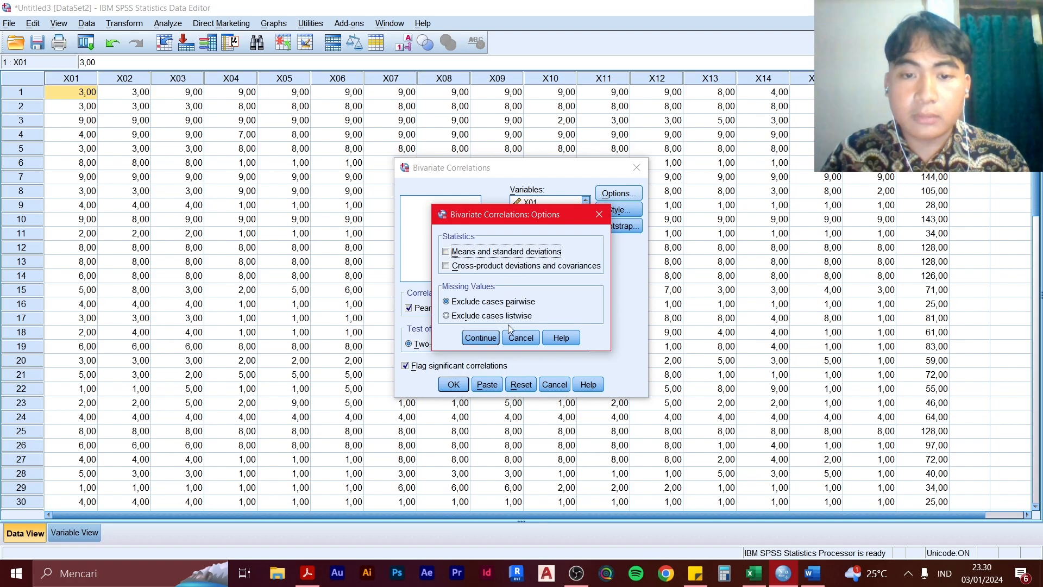
click(599, 215)
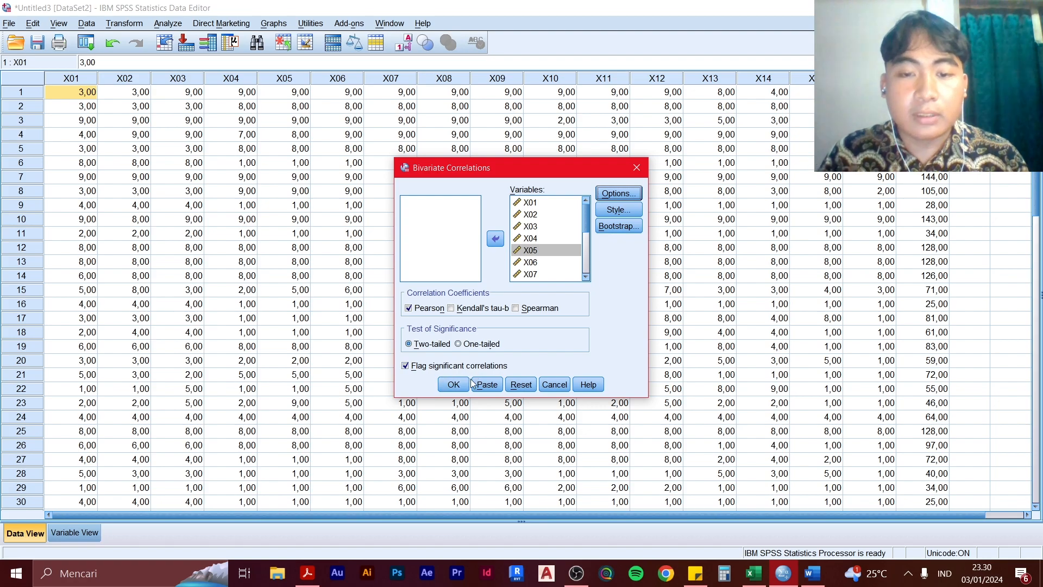
click(454, 384)
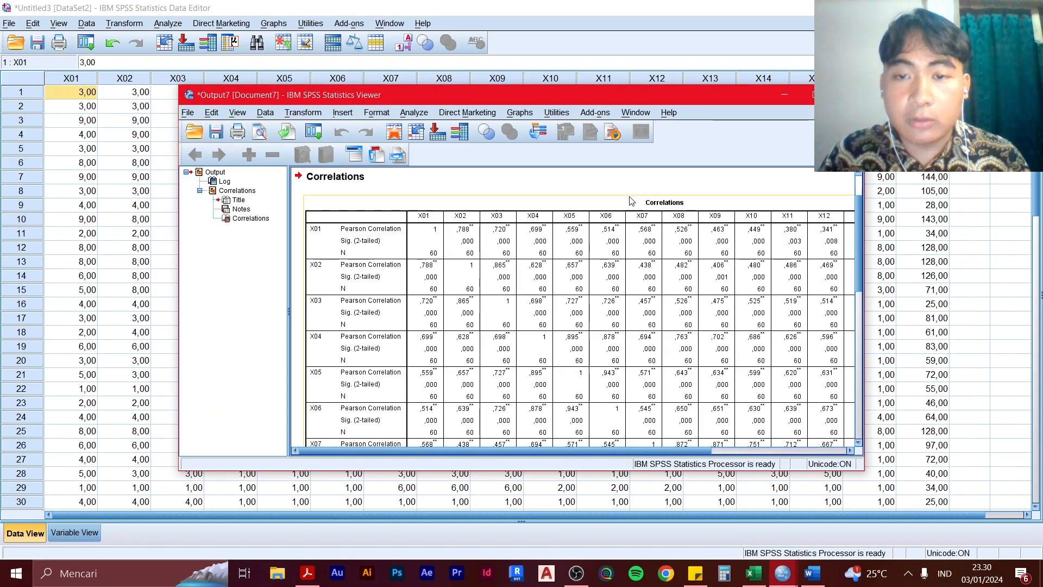
Examine the Correlations output table, checking the Pearson Correlation, Sig. (2-tailed) and N rows of each item
drag(524, 93, 384, 95)
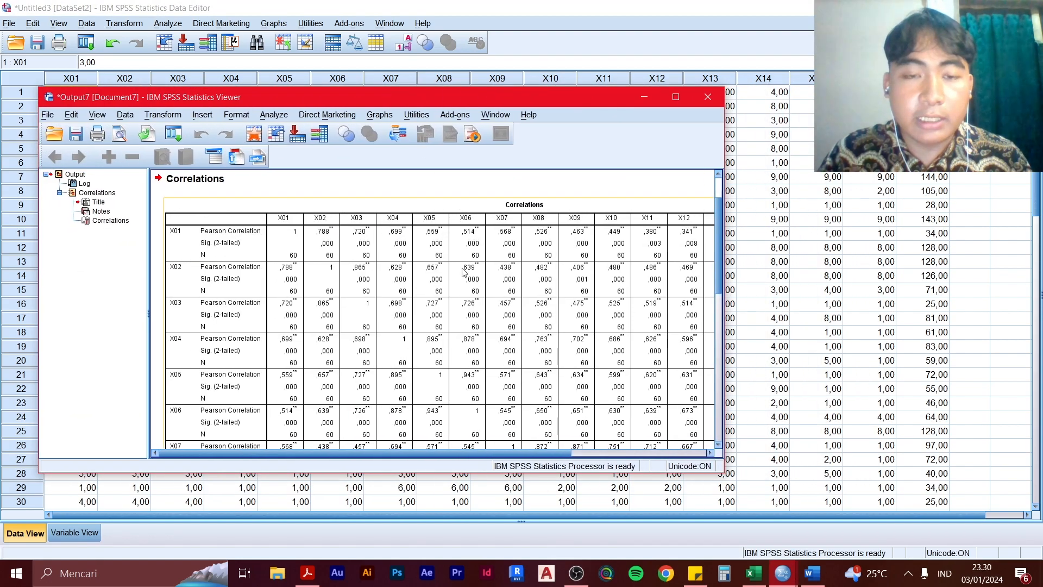
drag(474, 453, 450, 446)
scroll(507, 386, down, 3)
scroll(507, 374, up, 3)
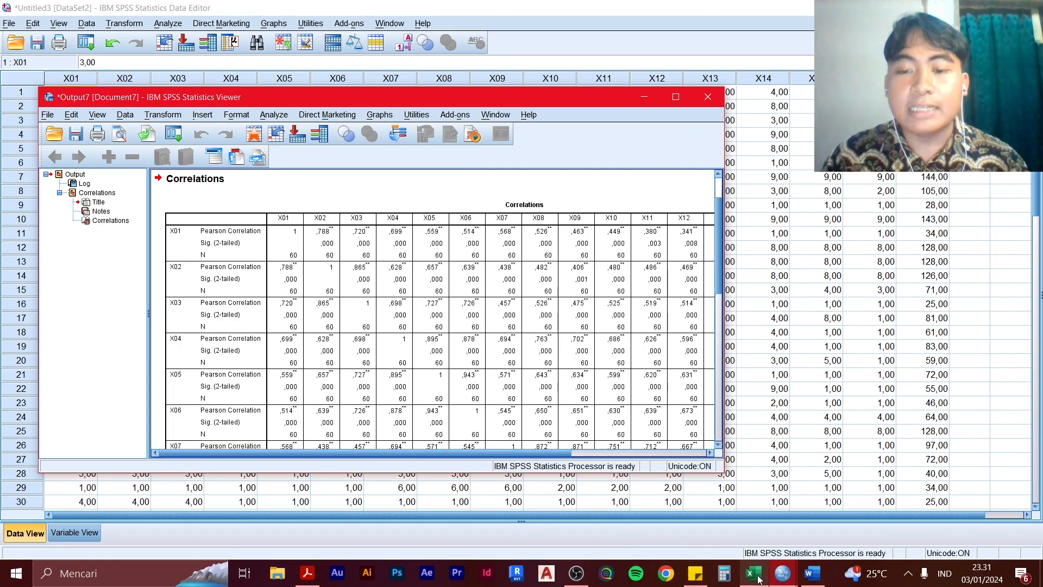
mouse_move(786, 581)
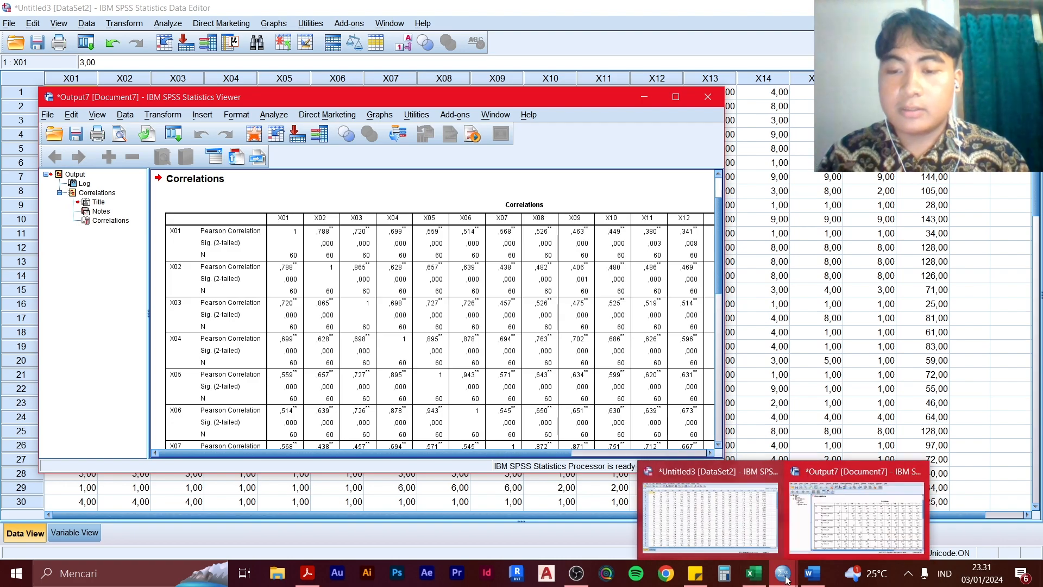
click(215, 232)
scroll(215, 233, up, 3)
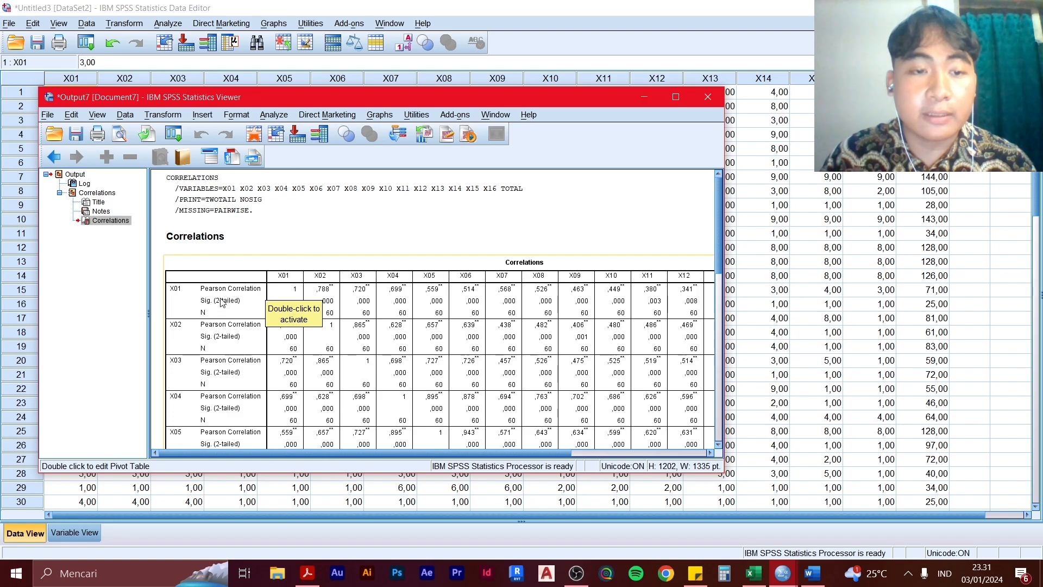
click(238, 247)
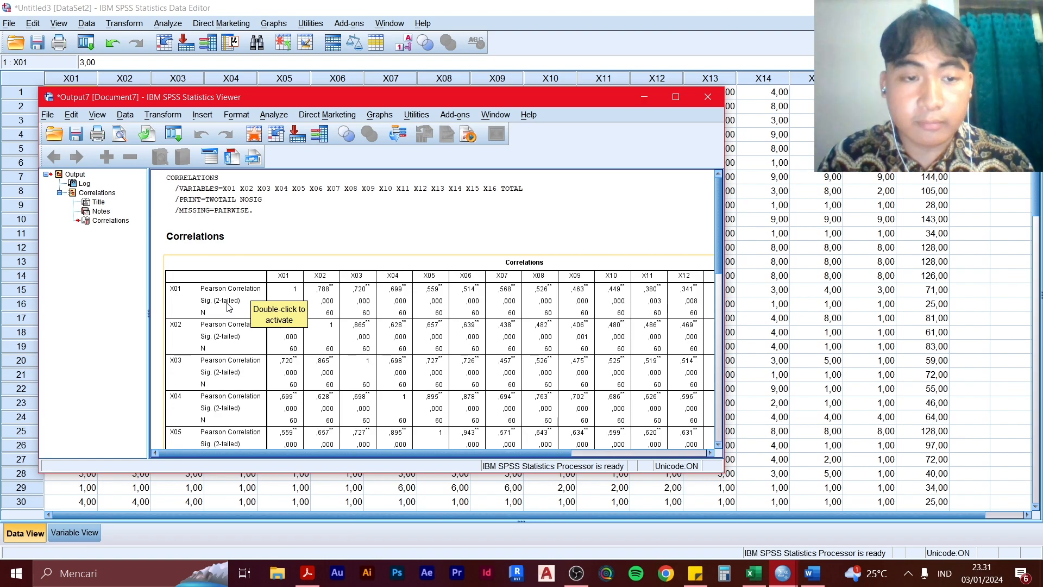
click(212, 319)
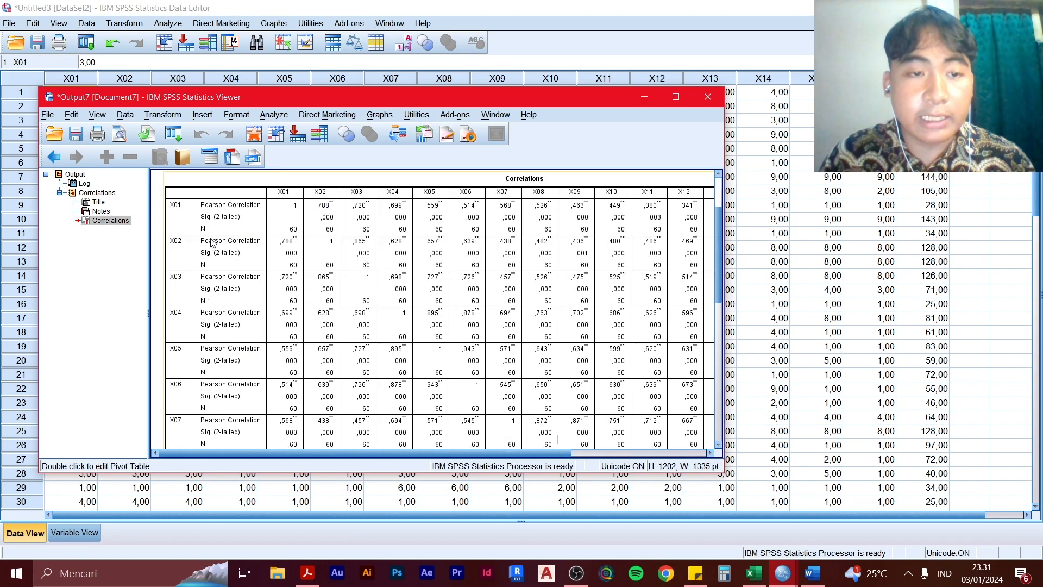
scroll(307, 223, up, 3)
scroll(308, 289, down, 2)
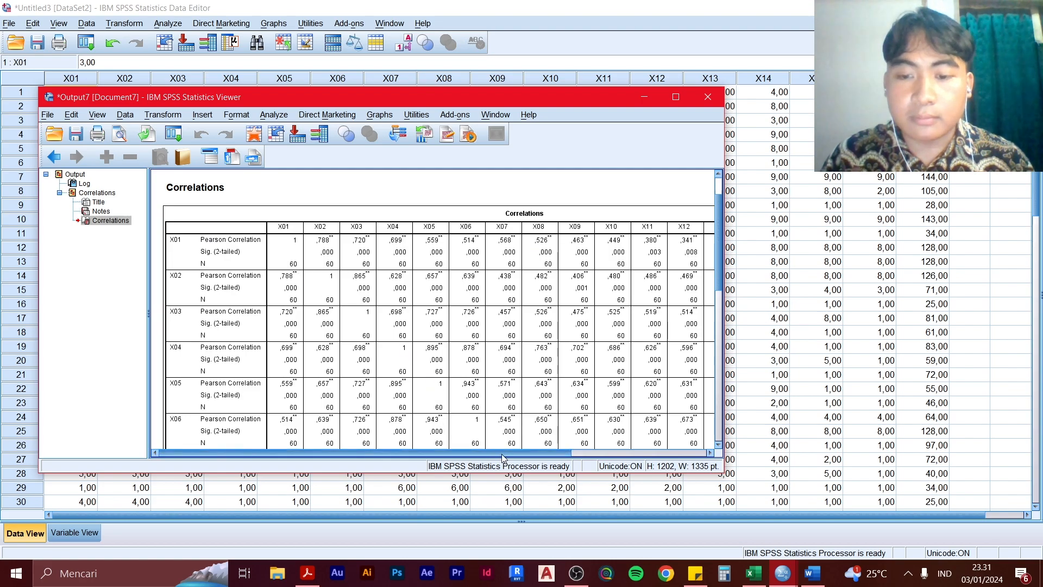
drag(466, 453, 469, 454)
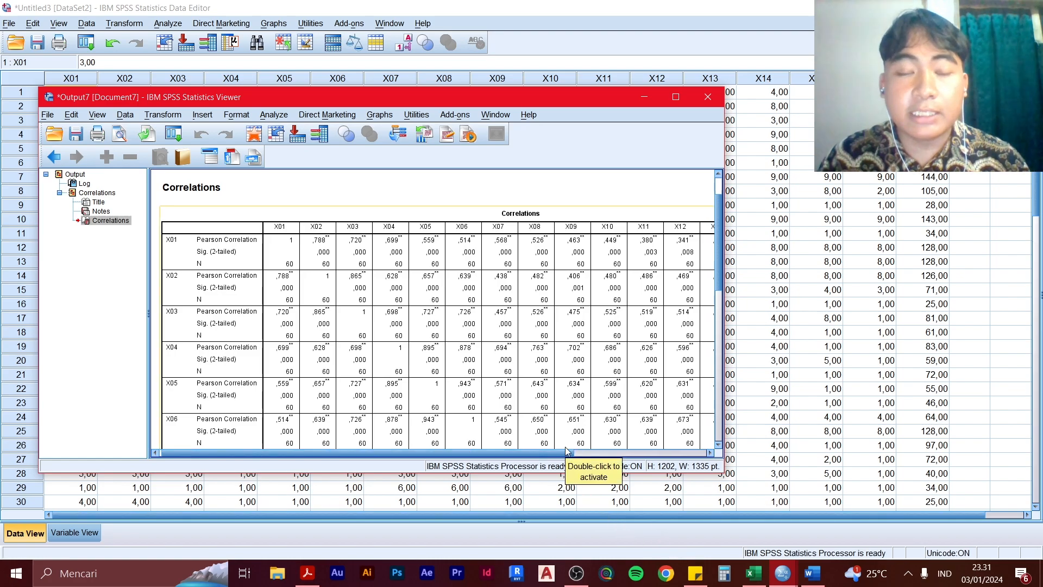
Switch to LAMPIRAN Tabel Signifikansi.pdf in Adobe Acrobat and mark the N = 60 row of the r table
key(alt+Tab)
key(alt+Tab)
key(alt+Tab)
key(alt+Tab)
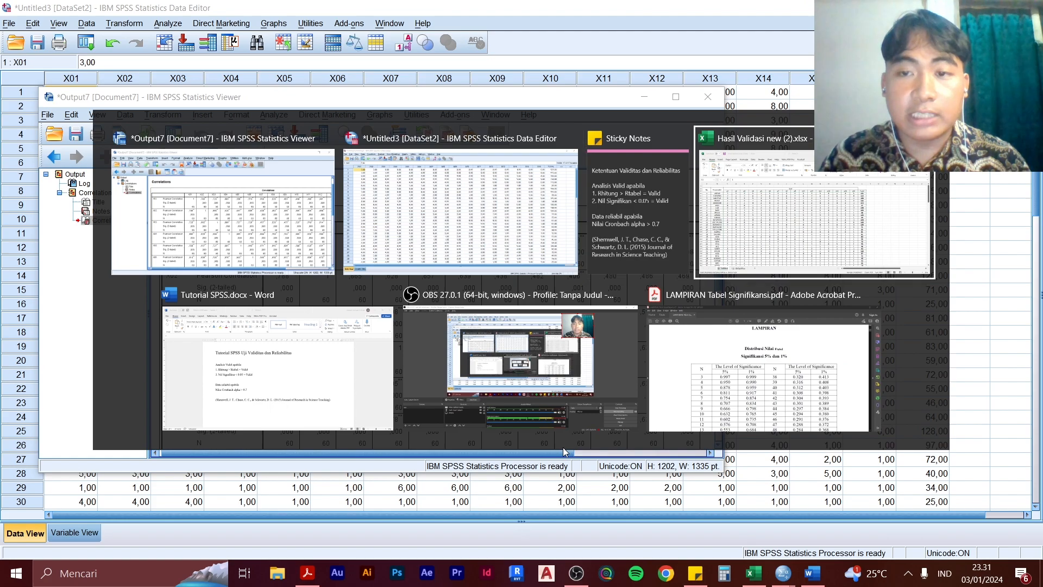
key(alt+Tab)
key(alt+Tab)
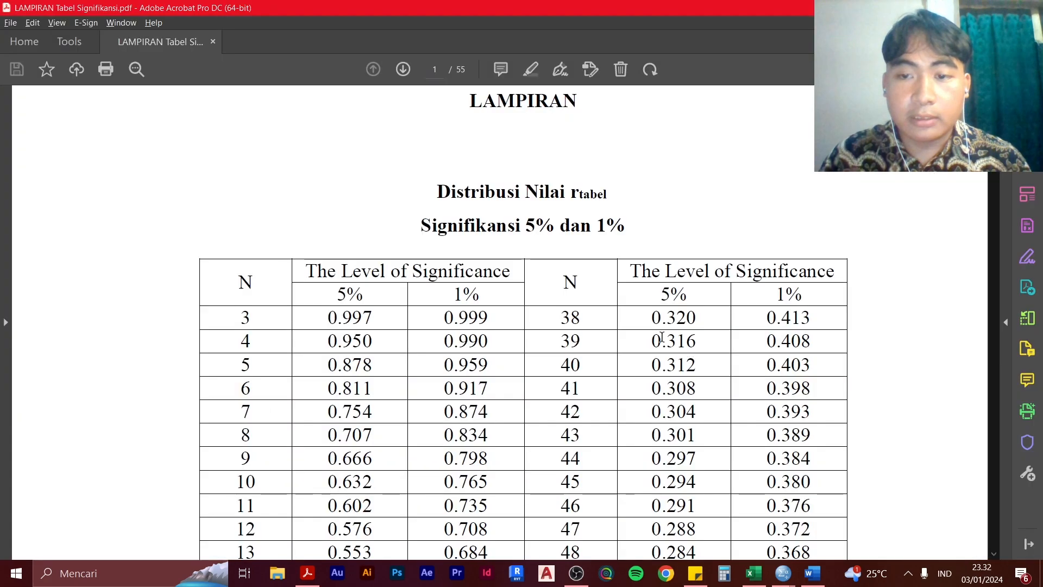
scroll(460, 277, up, 1)
scroll(540, 295, down, 5)
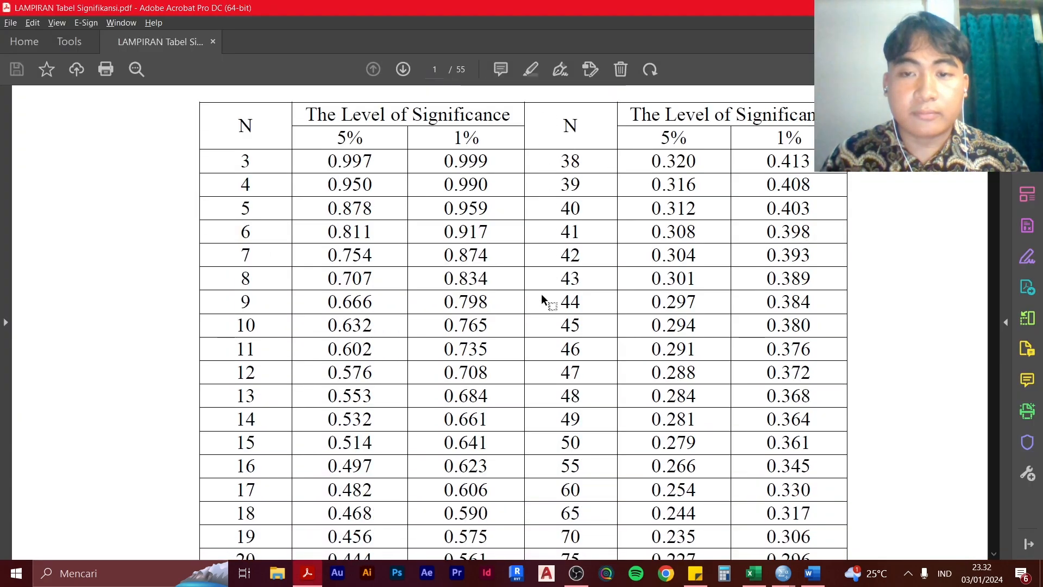
scroll(541, 298, up, 2)
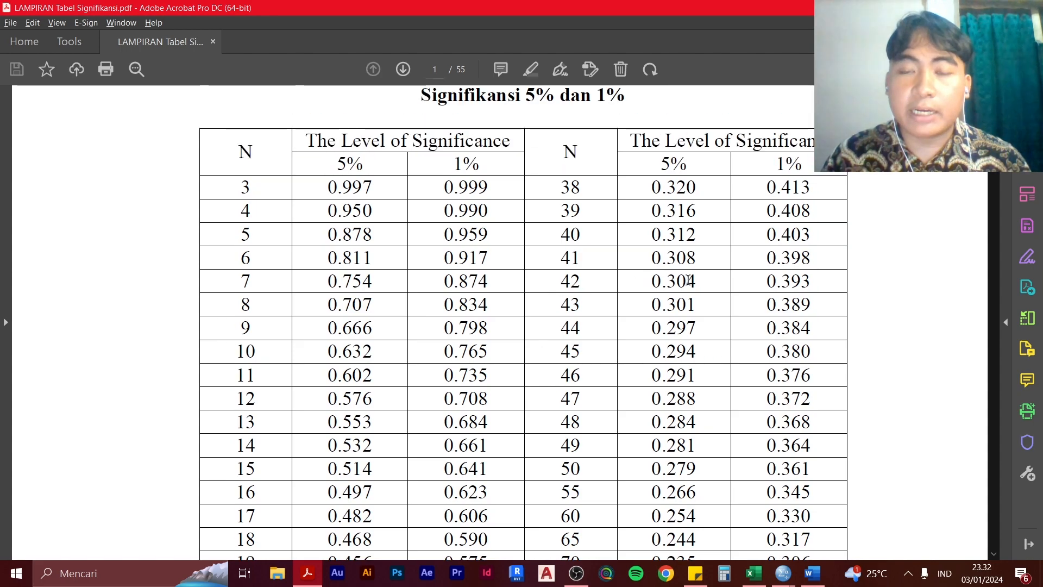
scroll(636, 285, down, 1)
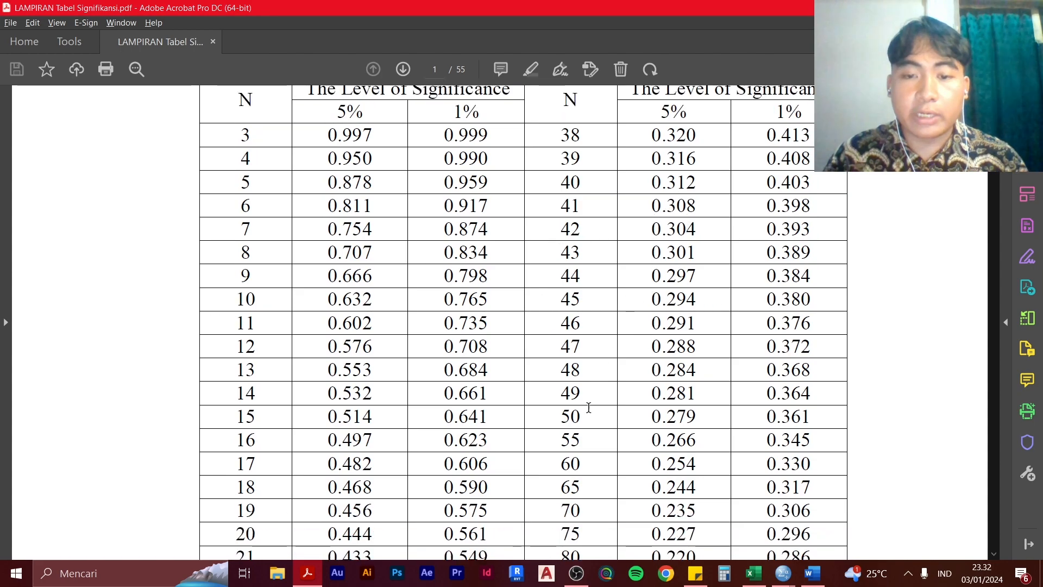
scroll(576, 381, down, 1)
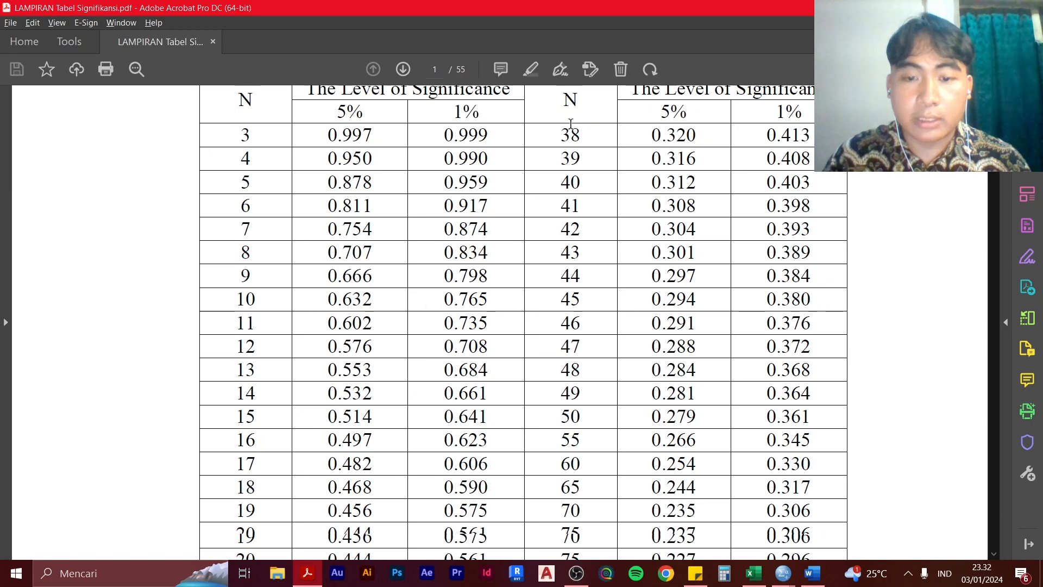
drag(555, 467, 763, 461)
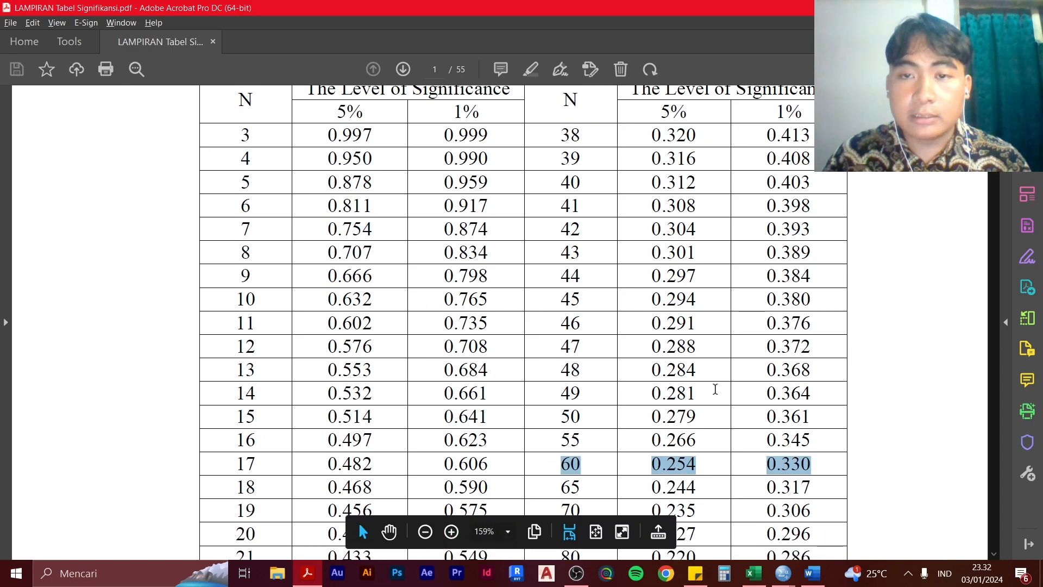
Zoom out the r table and mark only the N = 60 entry with its value at the 5% significance level
scroll(891, 421, down, 2)
click(894, 421)
scroll(696, 397, down, 4)
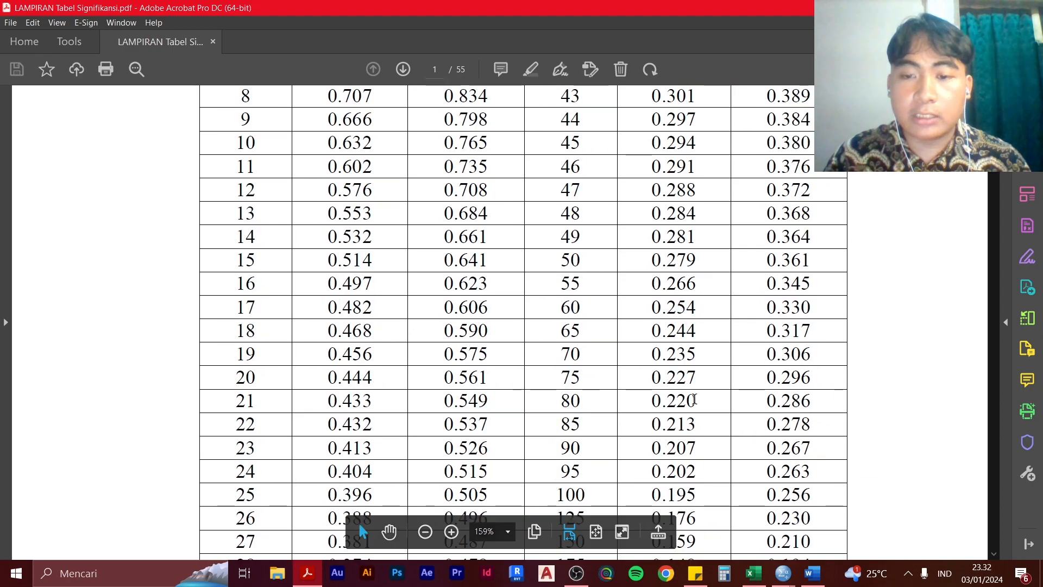
scroll(706, 331, up, 3)
ctrl+scroll(678, 413, down, 2)
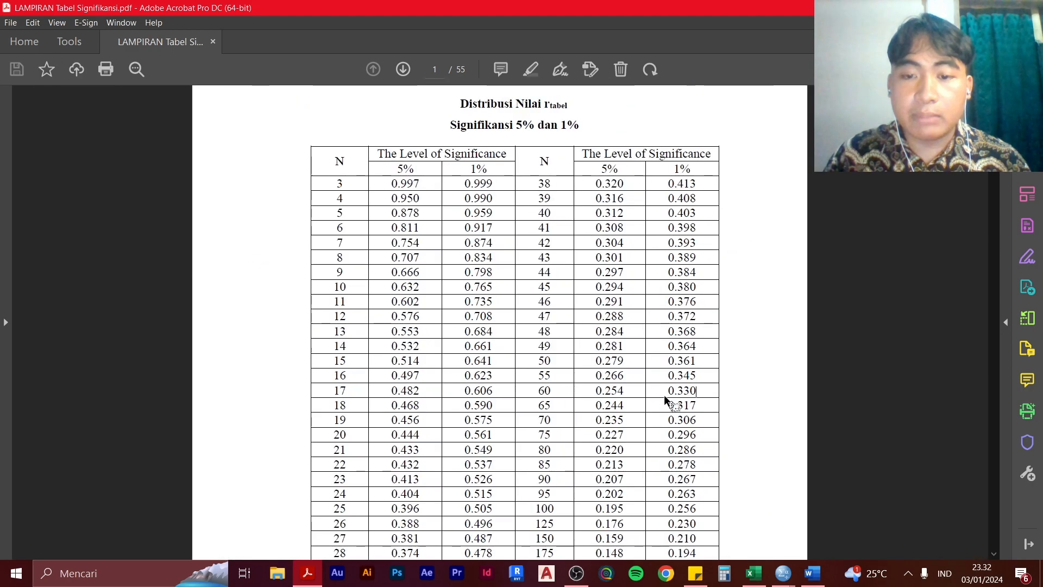
drag(539, 390, 635, 389)
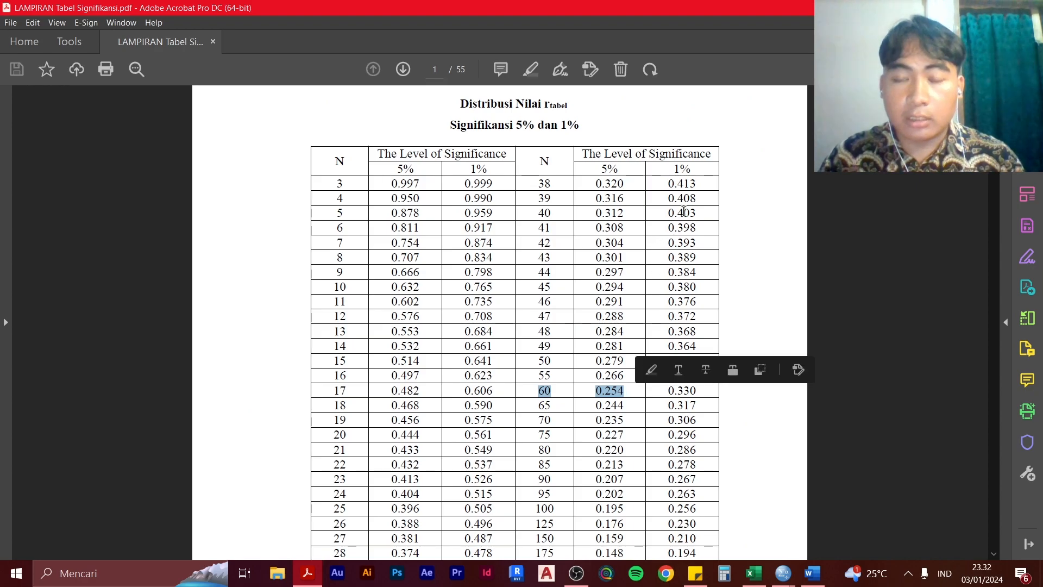
click(699, 394)
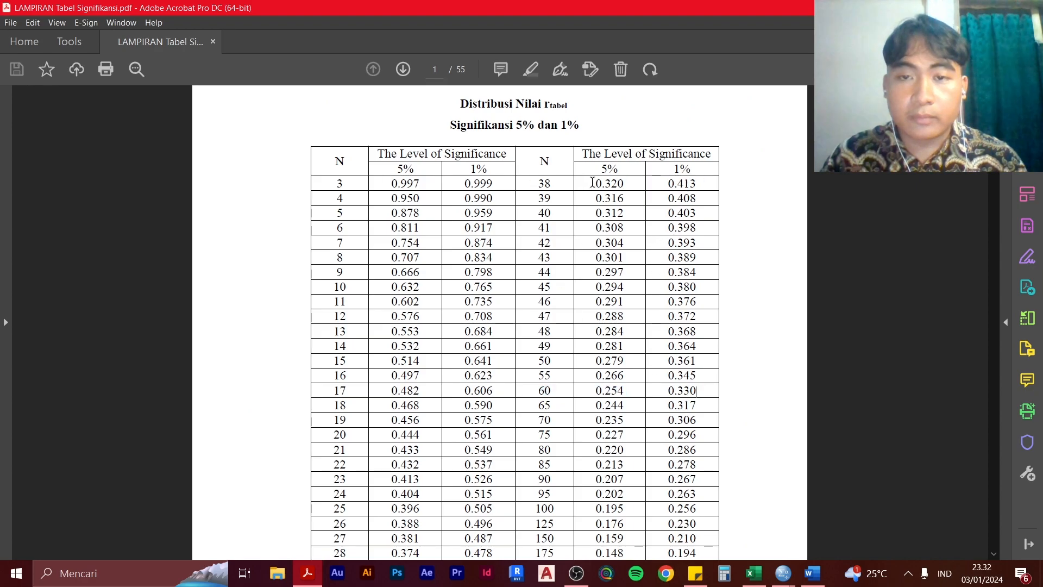
drag(541, 390, 626, 392)
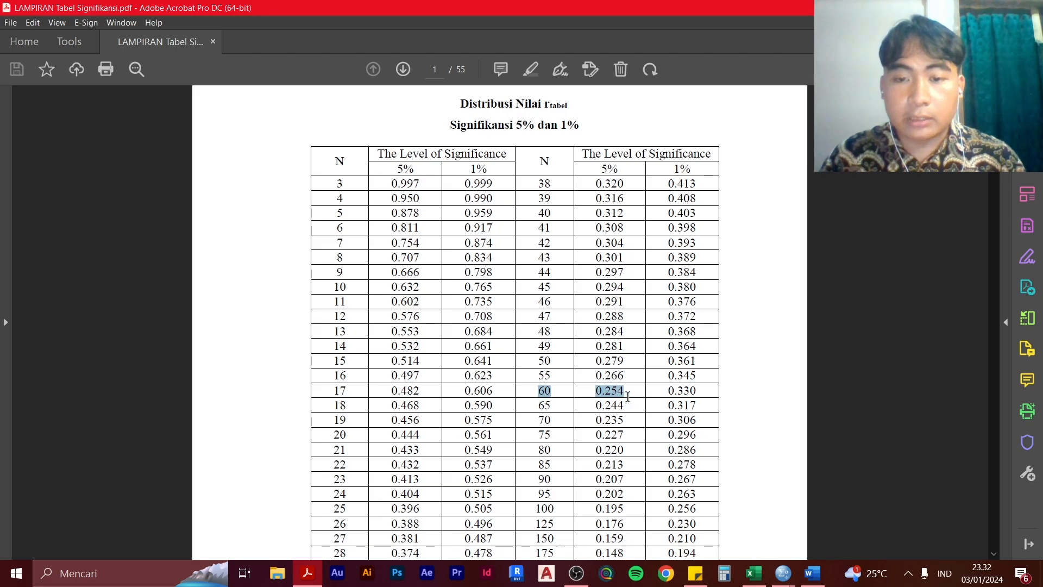
Return to the SPSS output, shrink its window to fit beside the r table, and bring the TOTAL correlation column into view
key(alt+Tab)
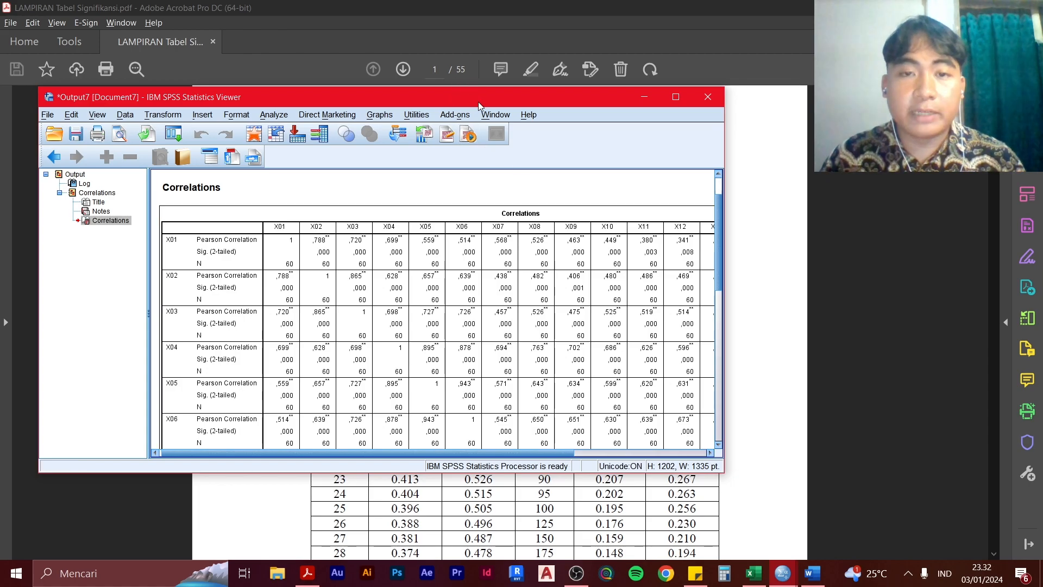
drag(476, 106, 773, 110)
drag(575, 95, 237, 133)
drag(688, 446, 319, 418)
drag(169, 489, 308, 490)
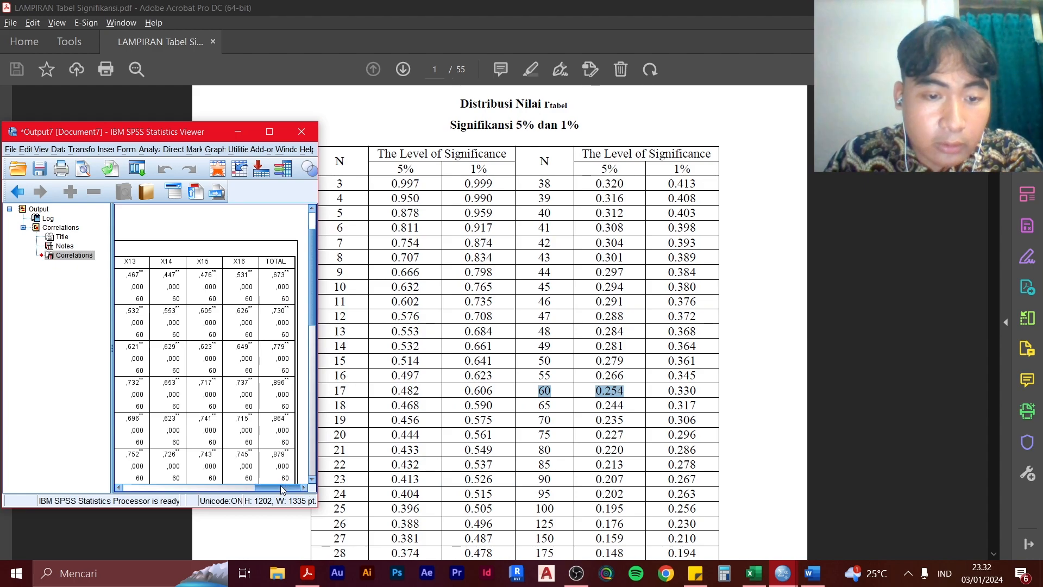
Show the sticky note with the validity criteria and compare each item's TOTAL correlation with the r-table value for N = 60
mouse_move(281, 489)
mouse_down()
mouse_move(252, 490)
mouse_move(286, 489)
mouse_up()
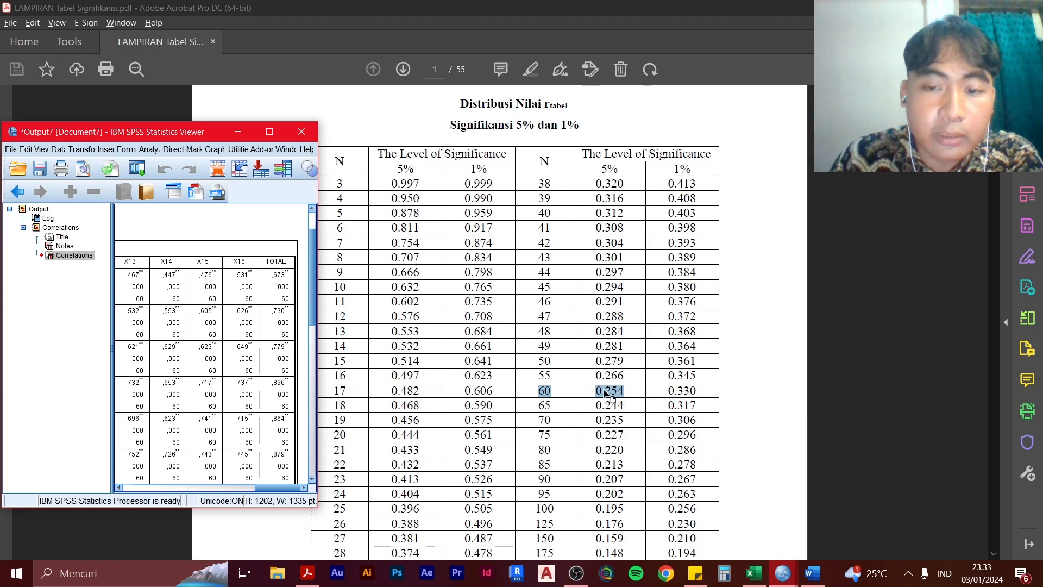
click(697, 579)
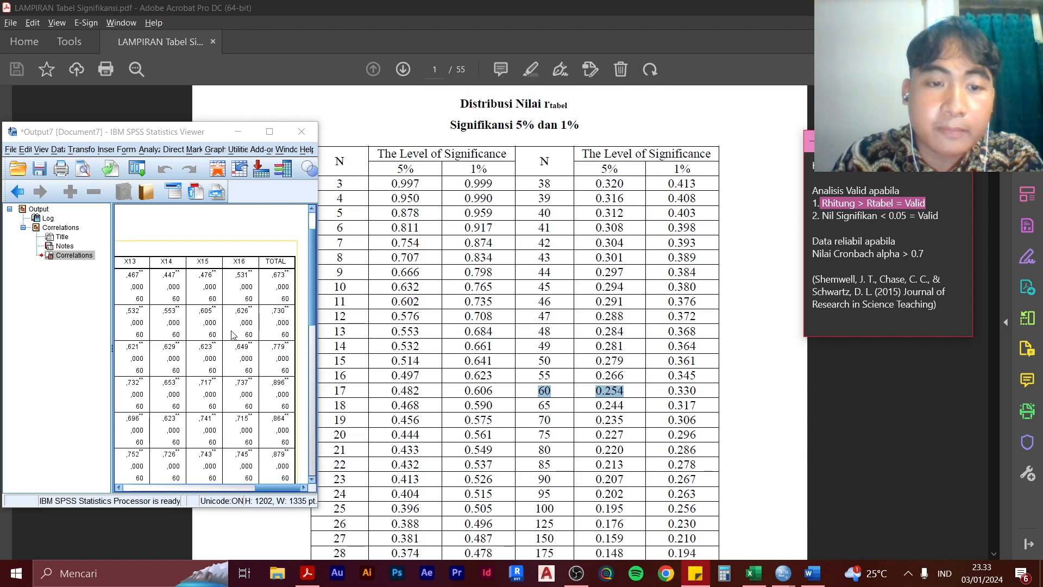
scroll(288, 329, down, 2)
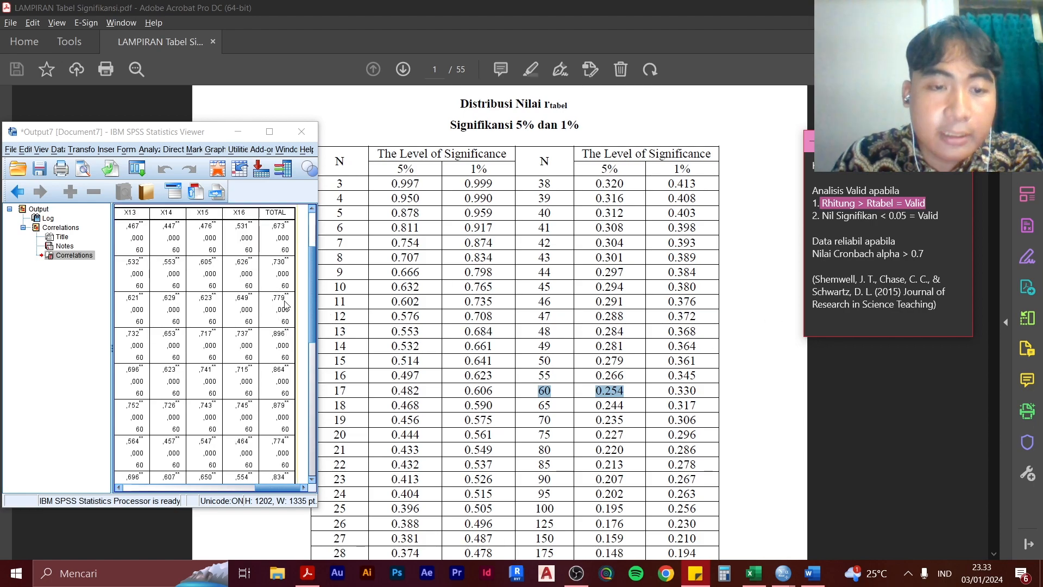
scroll(287, 307, down, 1)
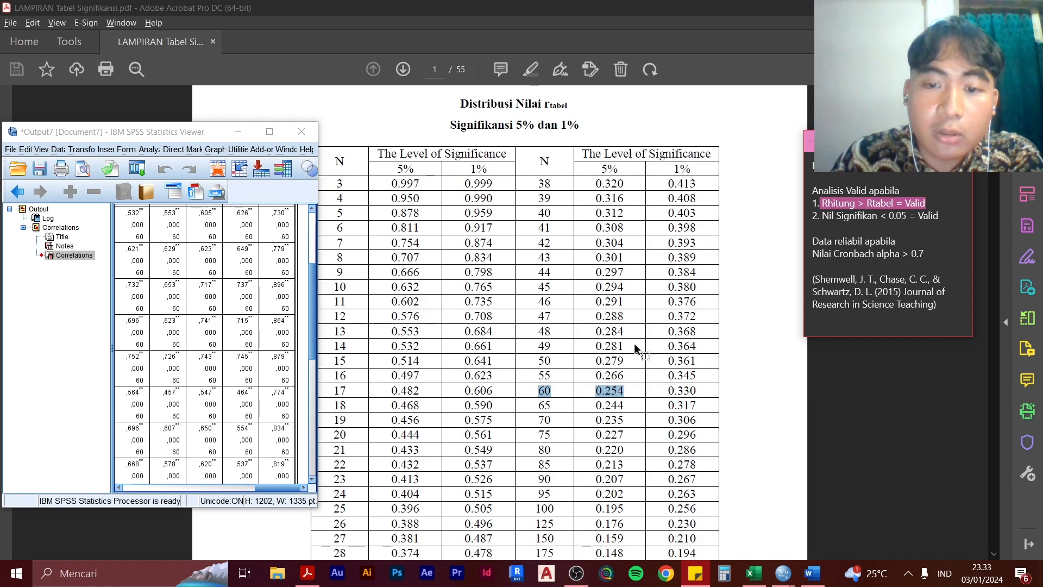
scroll(289, 325, up, 1)
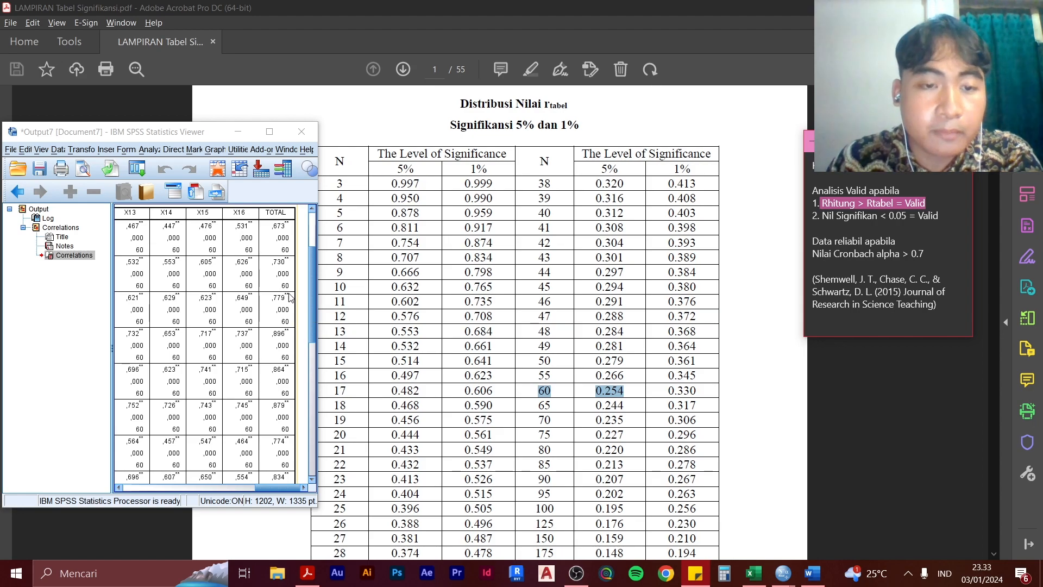
scroll(292, 298, up, 2)
scroll(292, 303, down, 2)
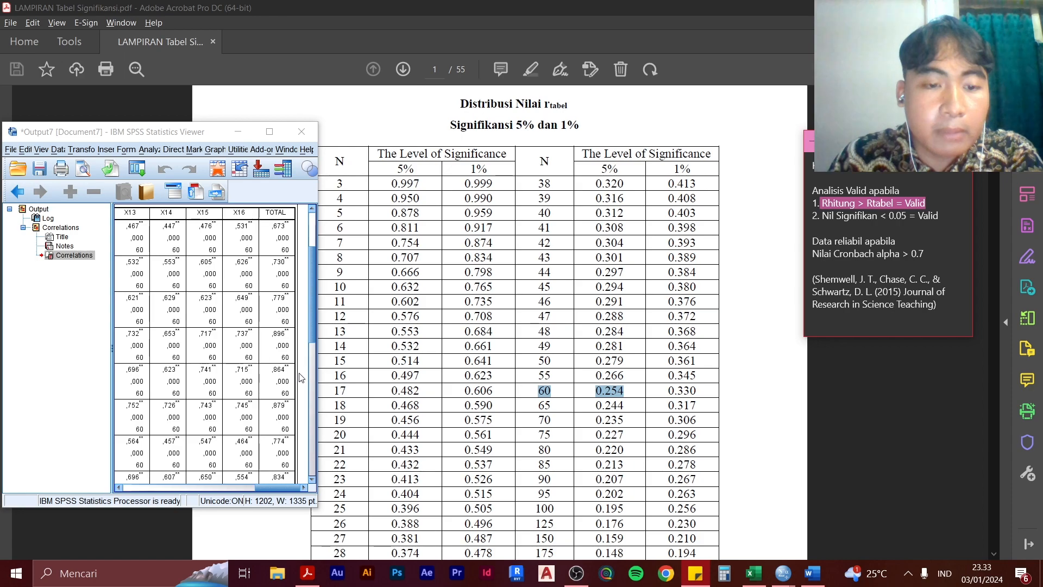
click(278, 487)
drag(278, 489, 298, 489)
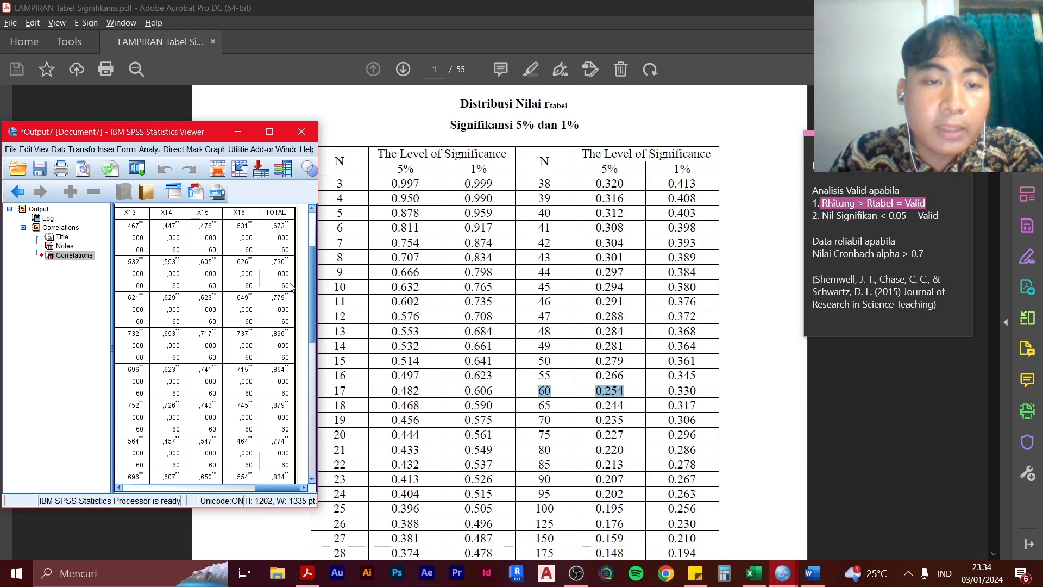
Check the Sig. (2-tailed) values in the TOTAL column against the note's criterion of less than 0.05
scroll(311, 291, up, 3)
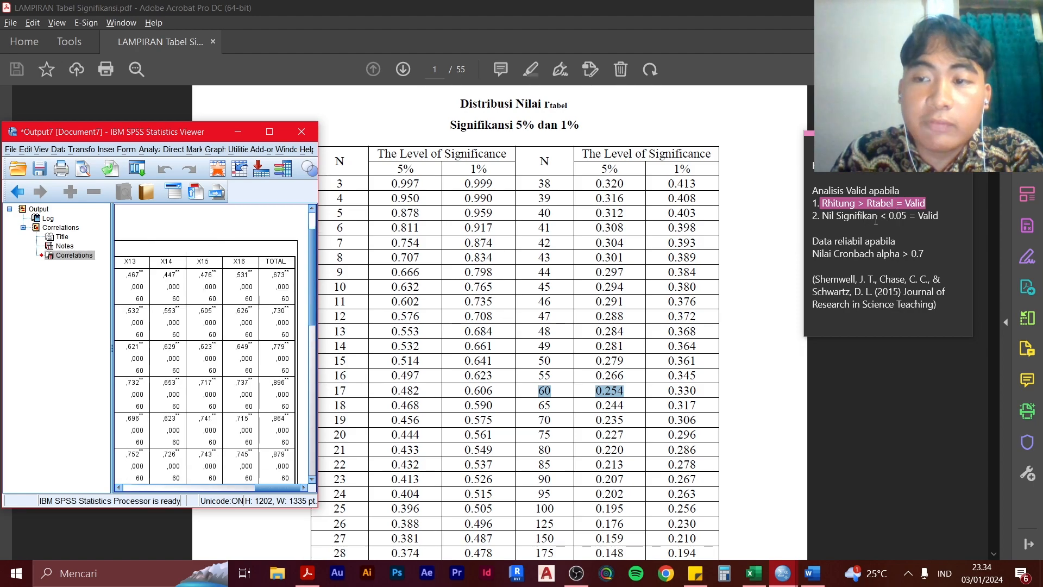
scroll(279, 290, down, 2)
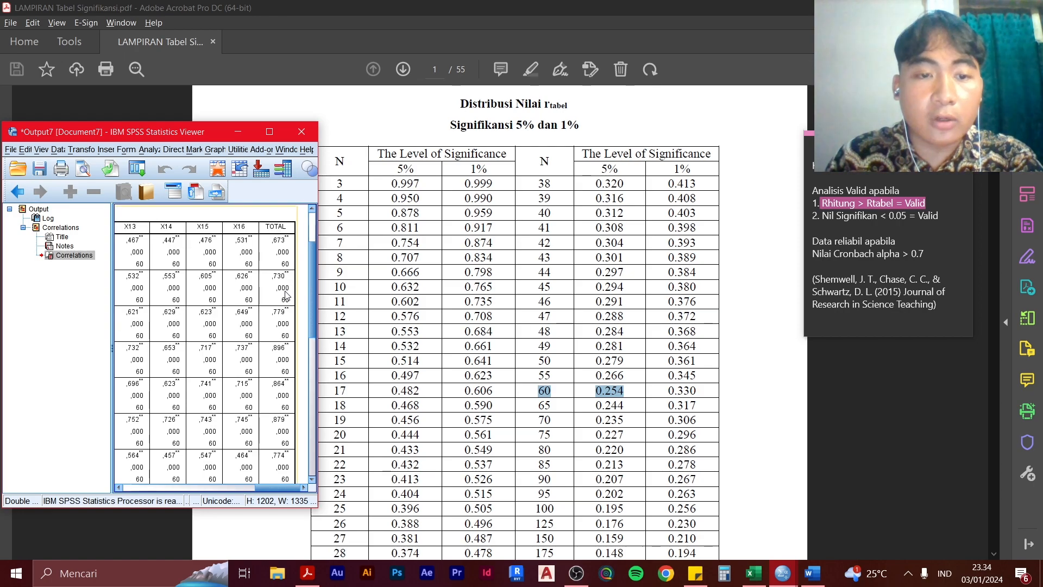
scroll(287, 294, down, 4)
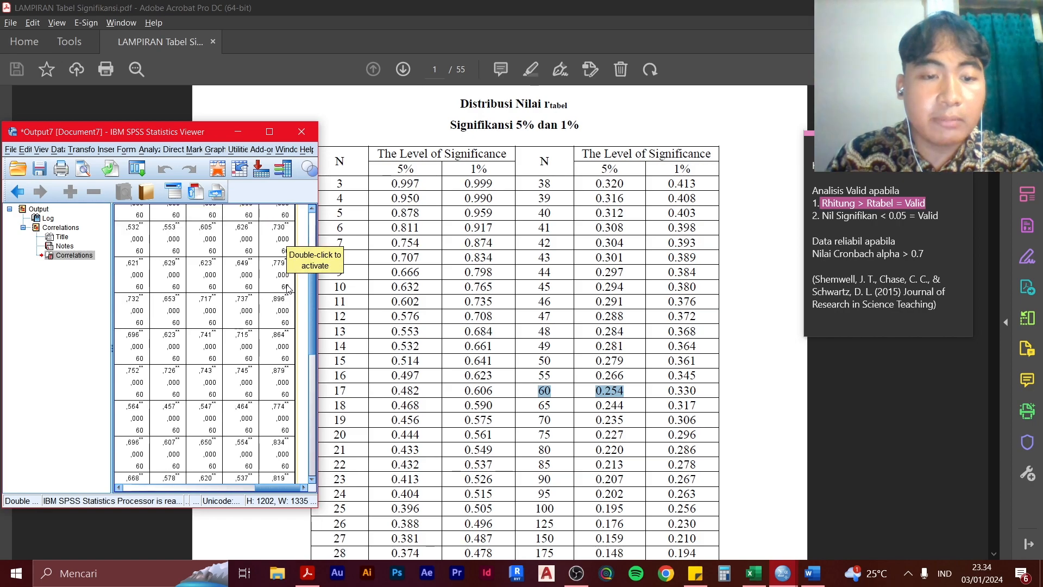
scroll(286, 292, down, 4)
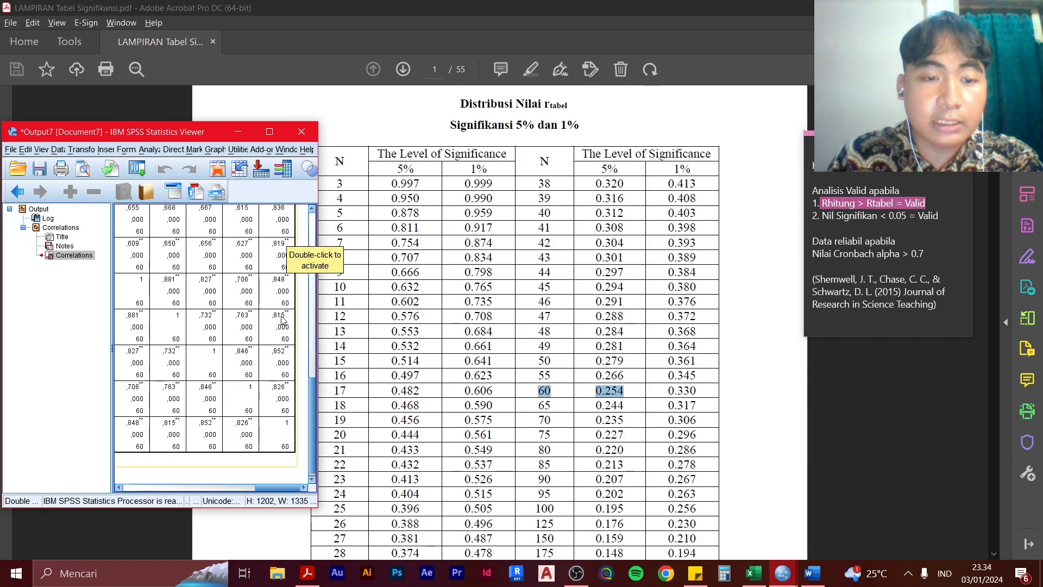
scroll(293, 368, up, 4)
scroll(292, 368, up, 5)
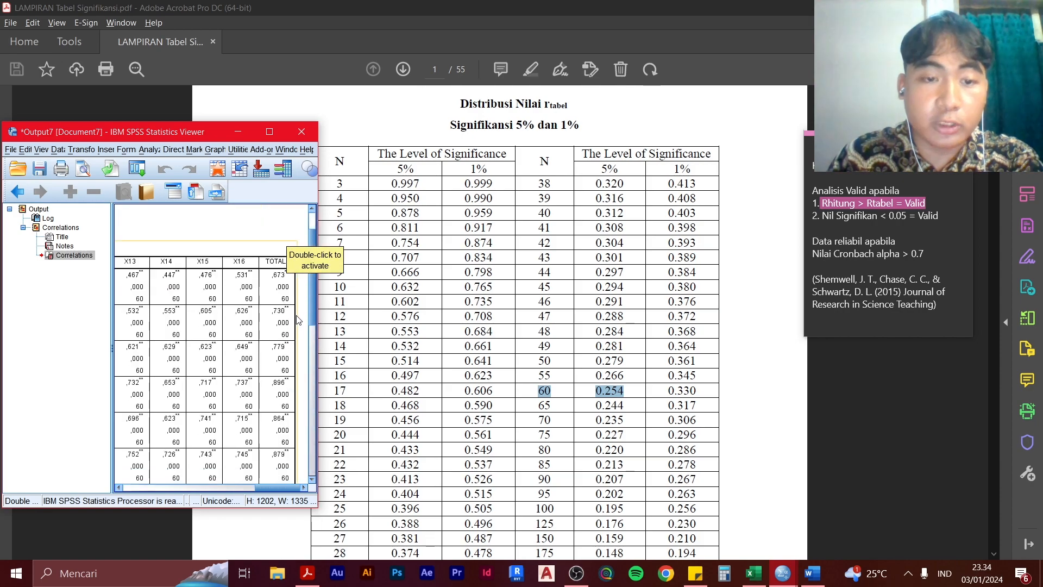
scroll(493, 318, down, 1)
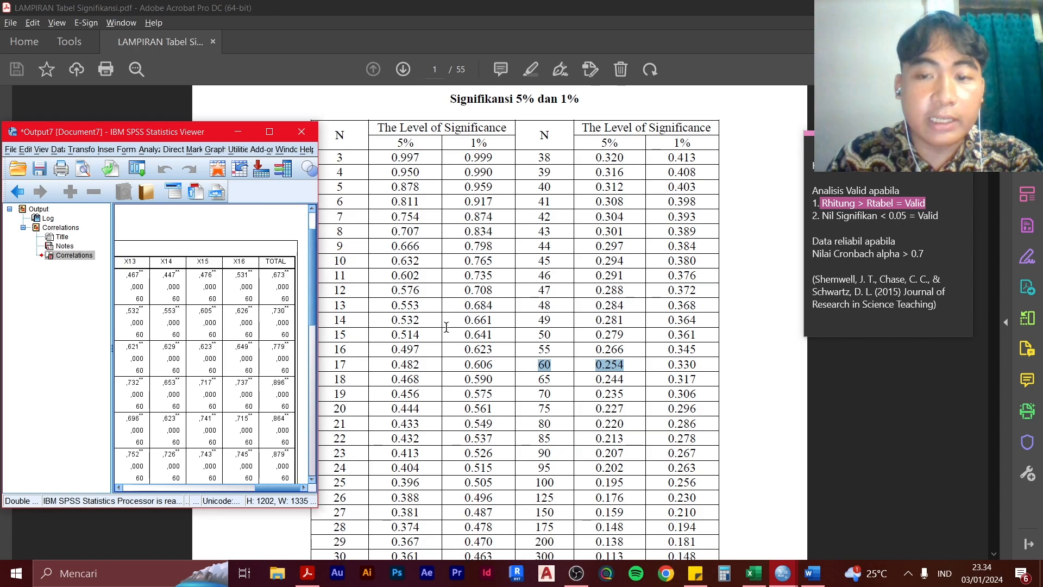
Widen the SPSS output window over the r table and maximize it to show the Correlations table
drag(170, 133, 326, 116)
drag(473, 204, 618, 207)
drag(457, 120, 315, 95)
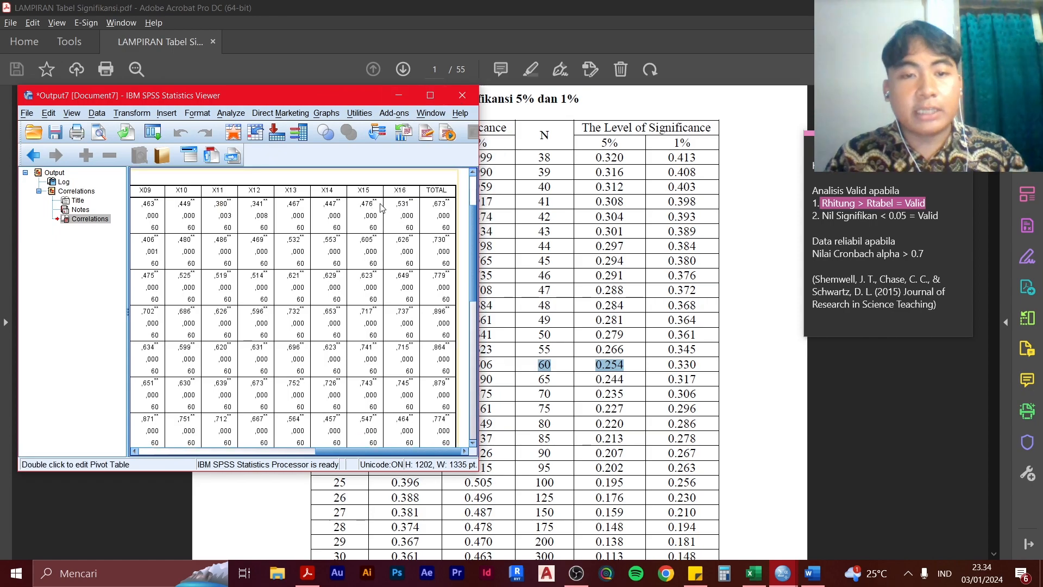
click(429, 95)
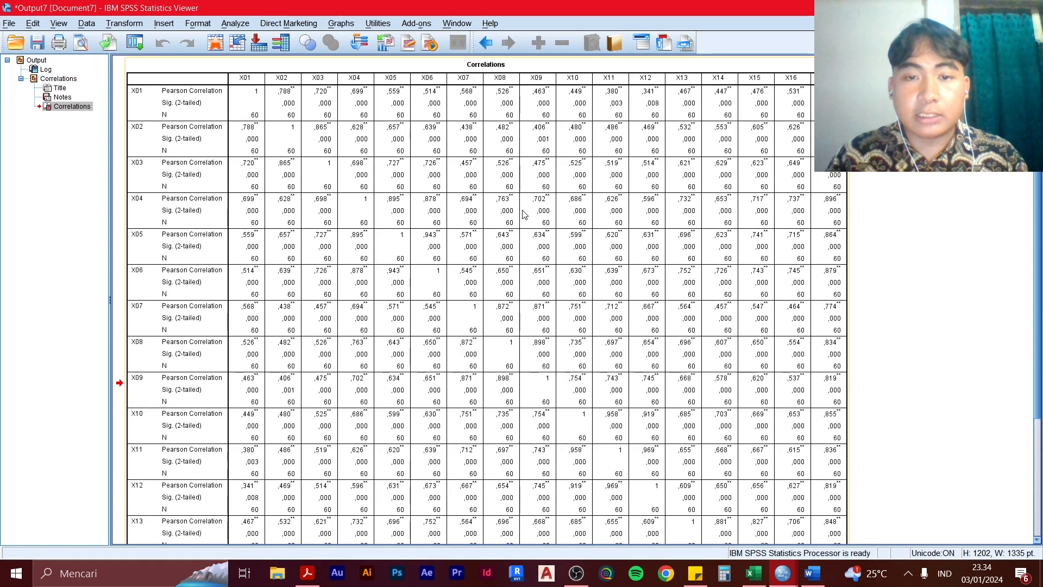
Save the correlation output as a viewer file named Uji Valid in the Document folder
key(ctrl+s)
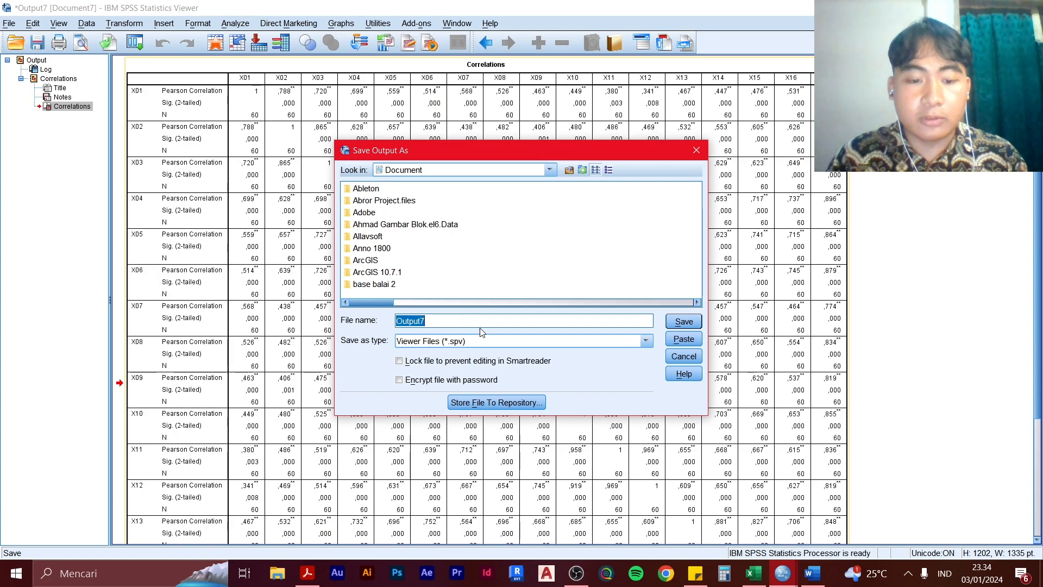
text(Uji Valid)
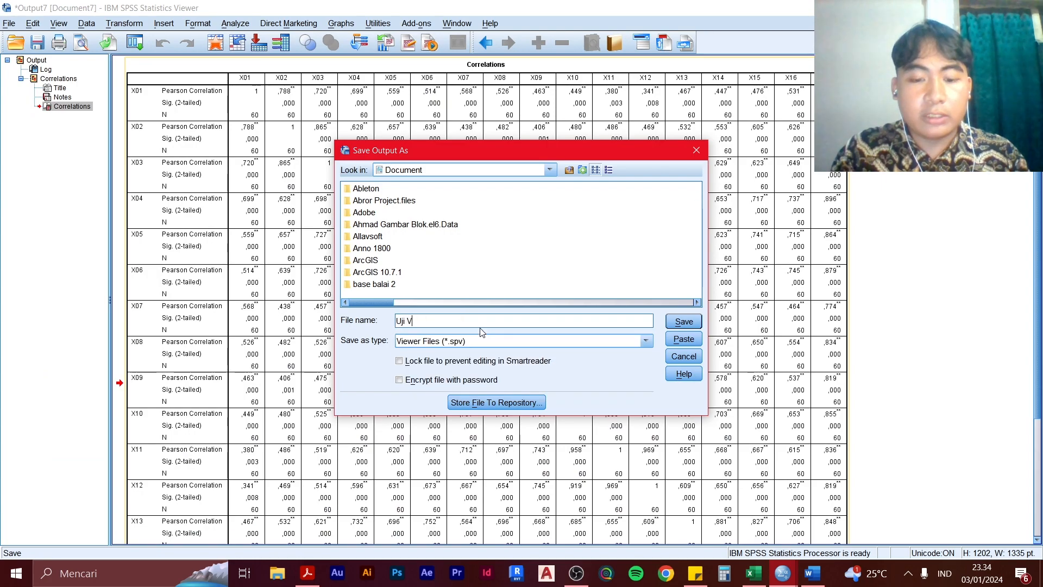
click(698, 328)
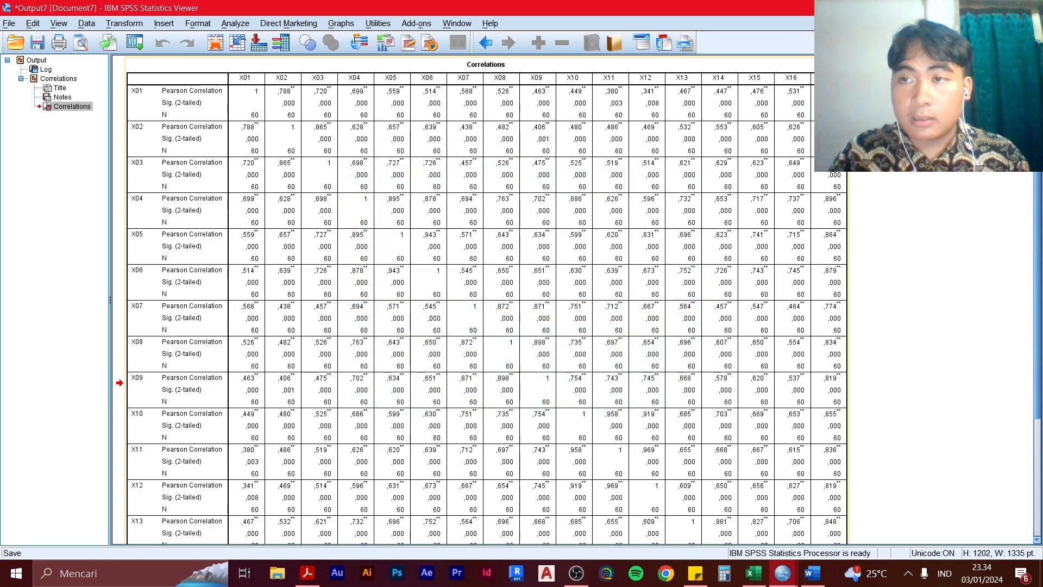
Switch to the SPSS Data Editor holding the questionnaire data and open the Reliability Analysis dialog
key(alt+Tab)
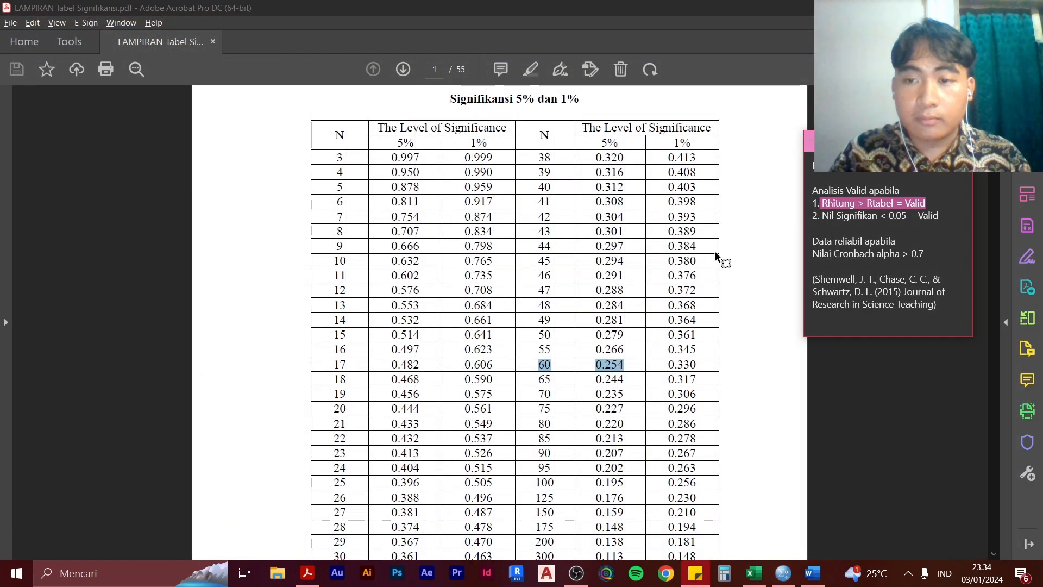
key(alt+Tab)
key(Tab)
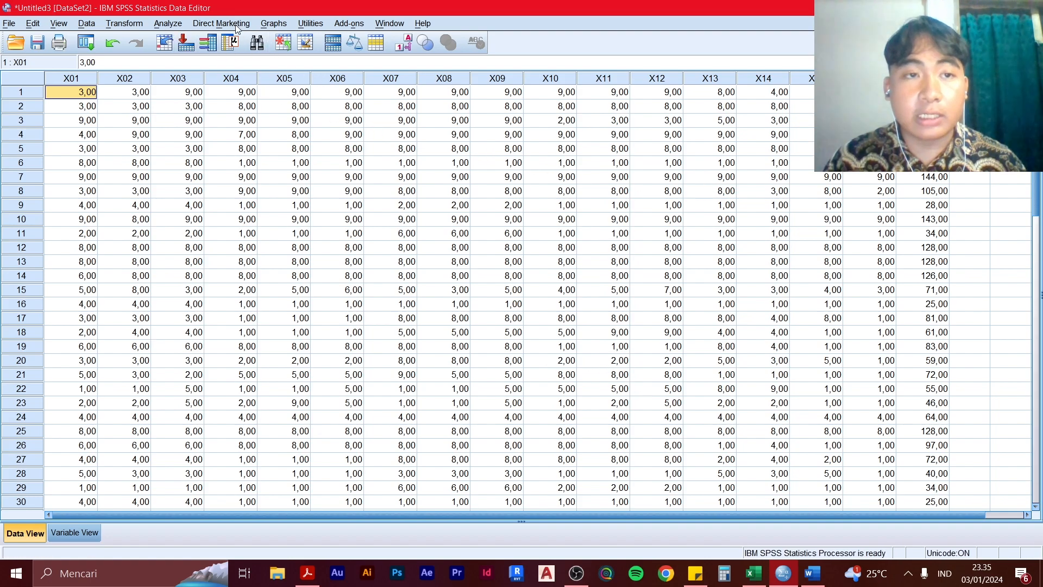
click(168, 23)
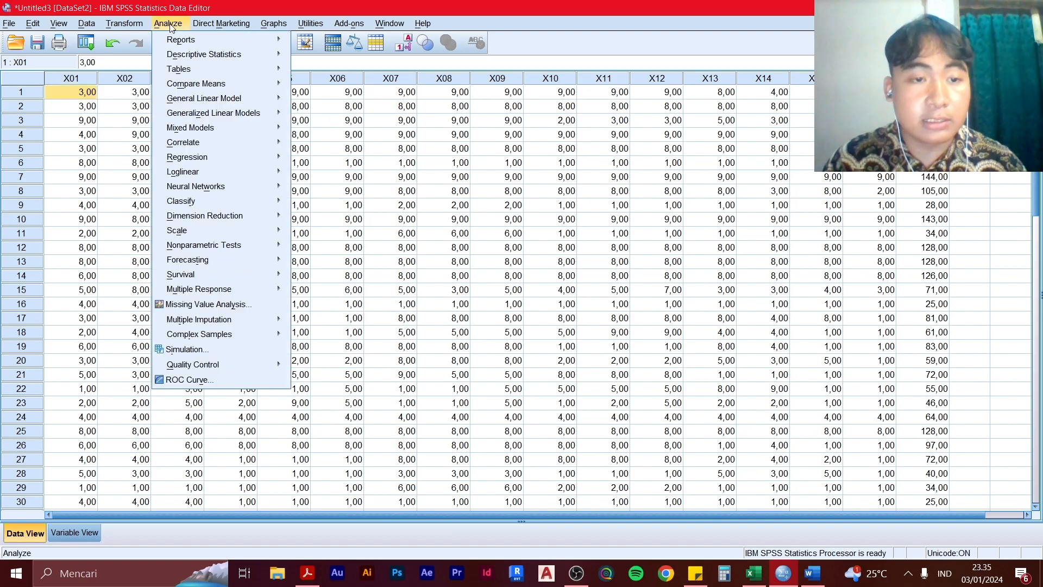
mouse_move(217, 234)
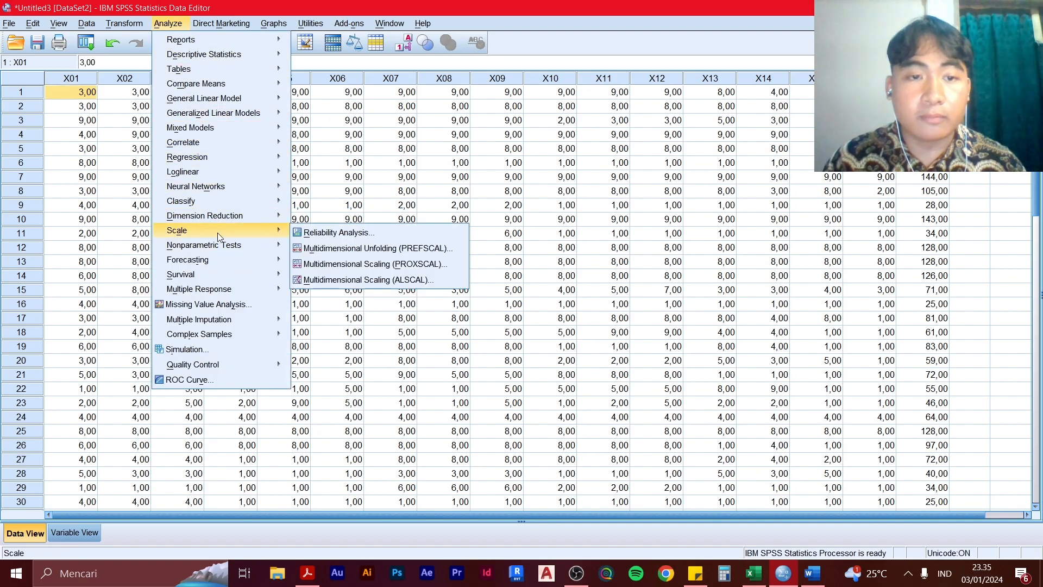
click(326, 233)
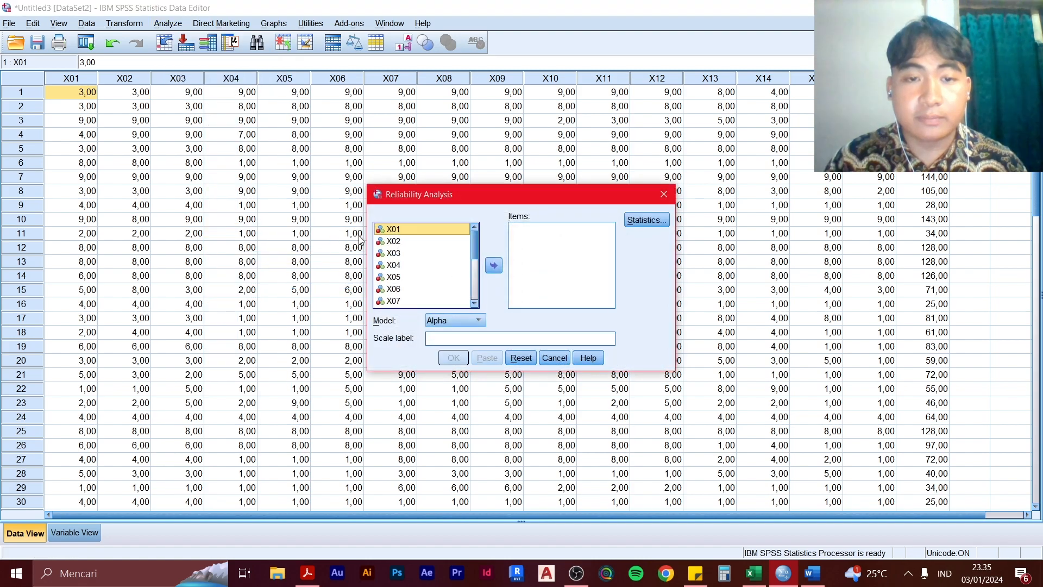
Add items X01 to X16, leaving out TOTAL, to the reliability analysis and run it with the Alpha model
scroll(422, 263, down, 2)
click(421, 264)
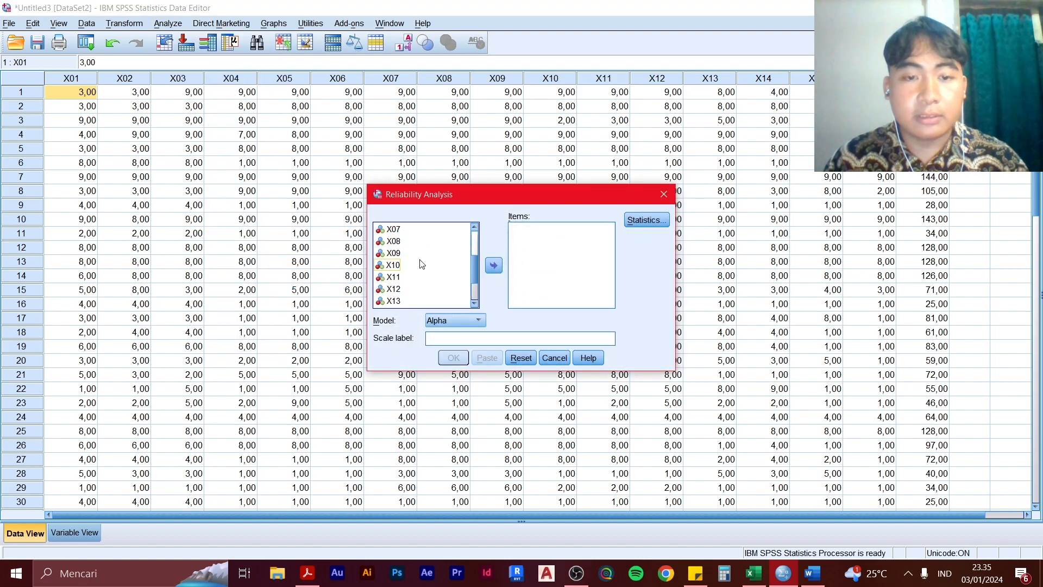
key(ctrl+a)
scroll(420, 260, down, 2)
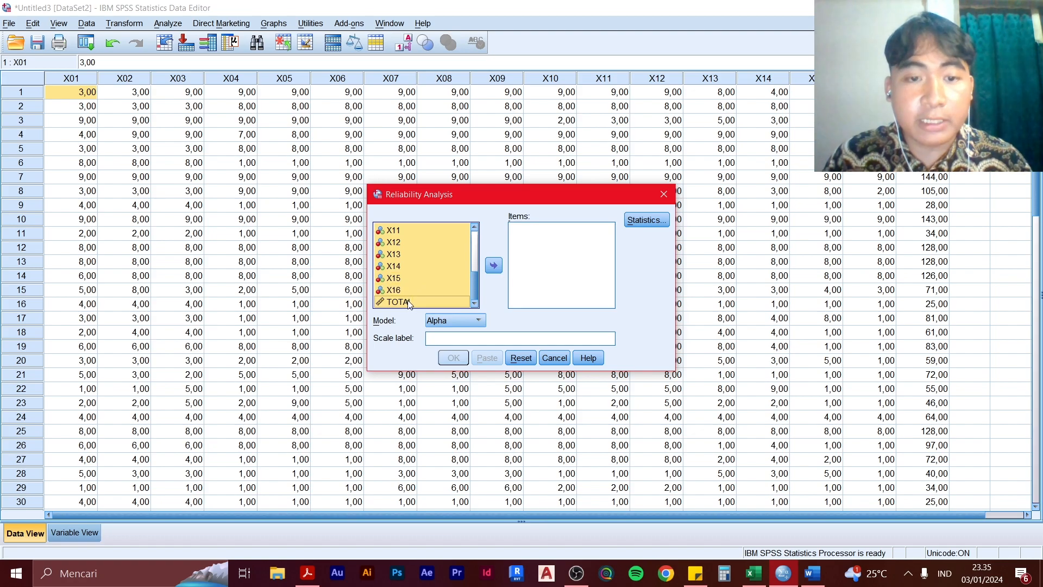
ctrl+click(428, 303)
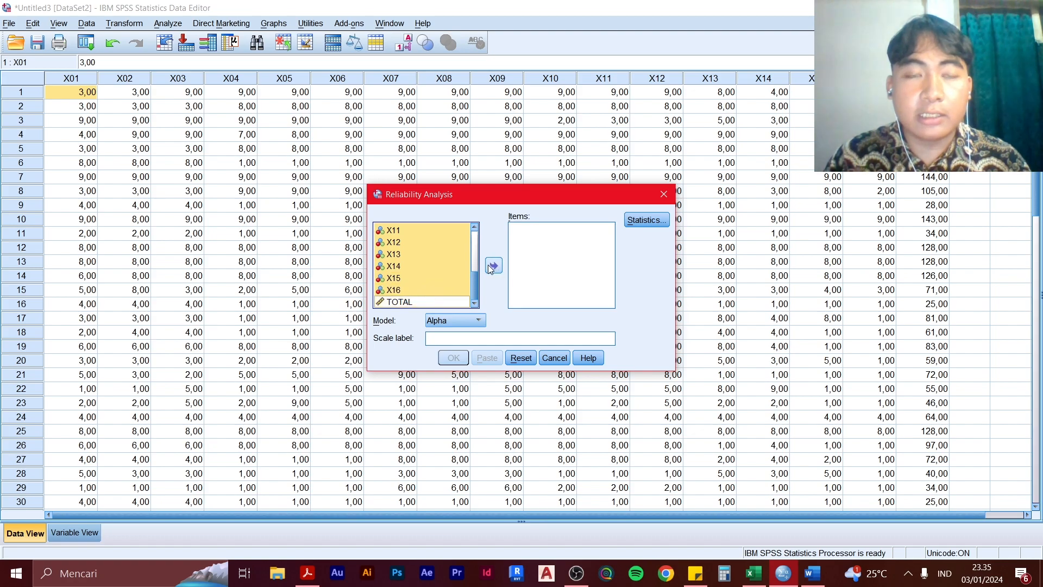
scroll(442, 275, up, 2)
scroll(442, 275, down, 2)
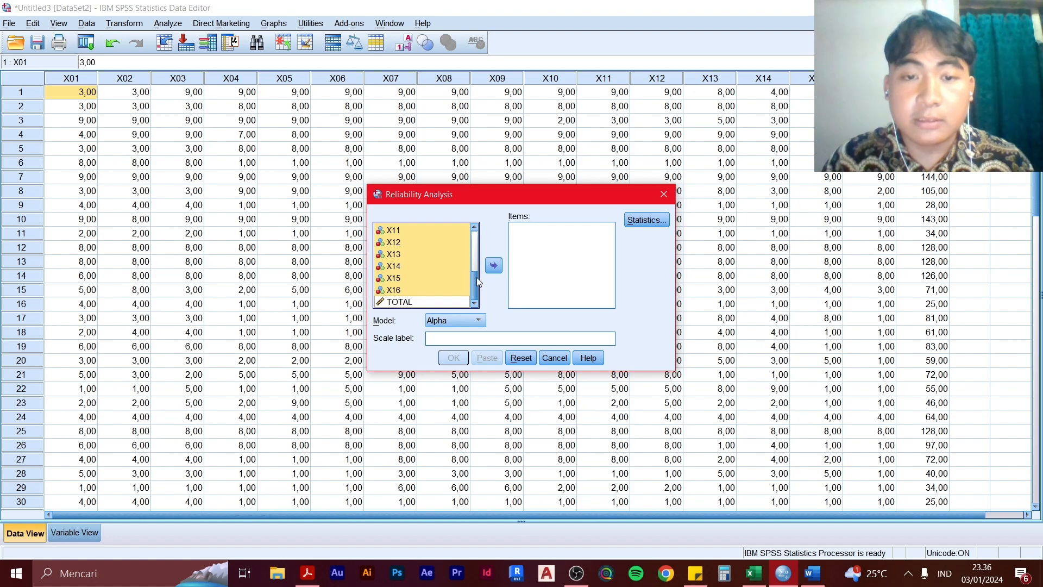
scroll(476, 272, up, 4)
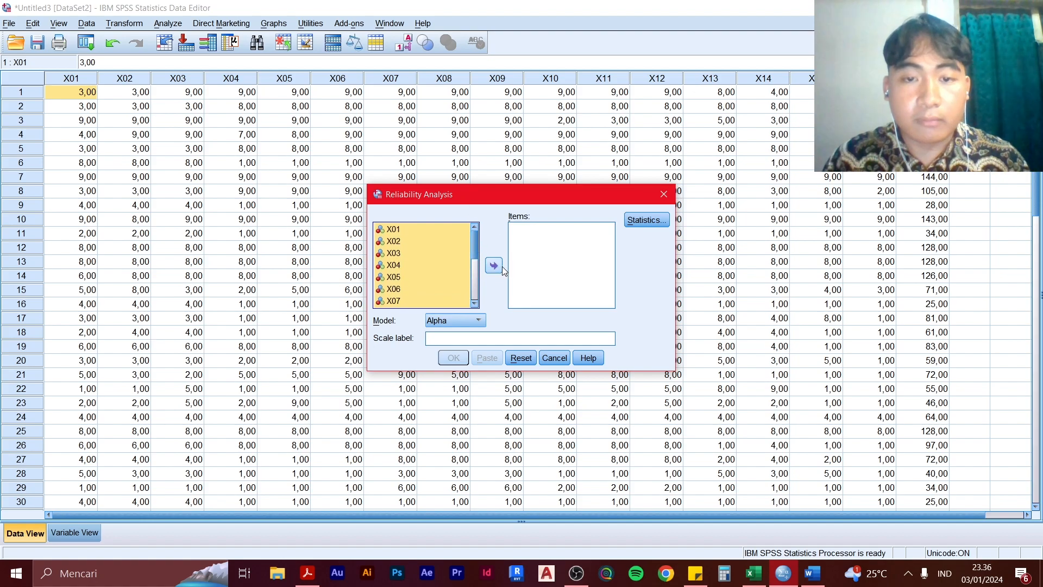
click(500, 266)
scroll(556, 261, down, 3)
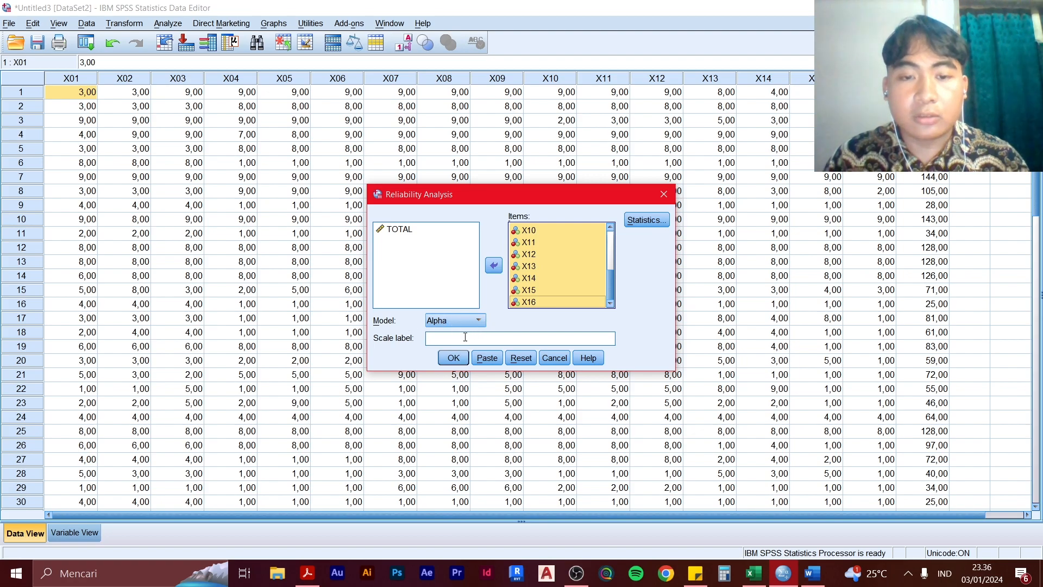
click(464, 361)
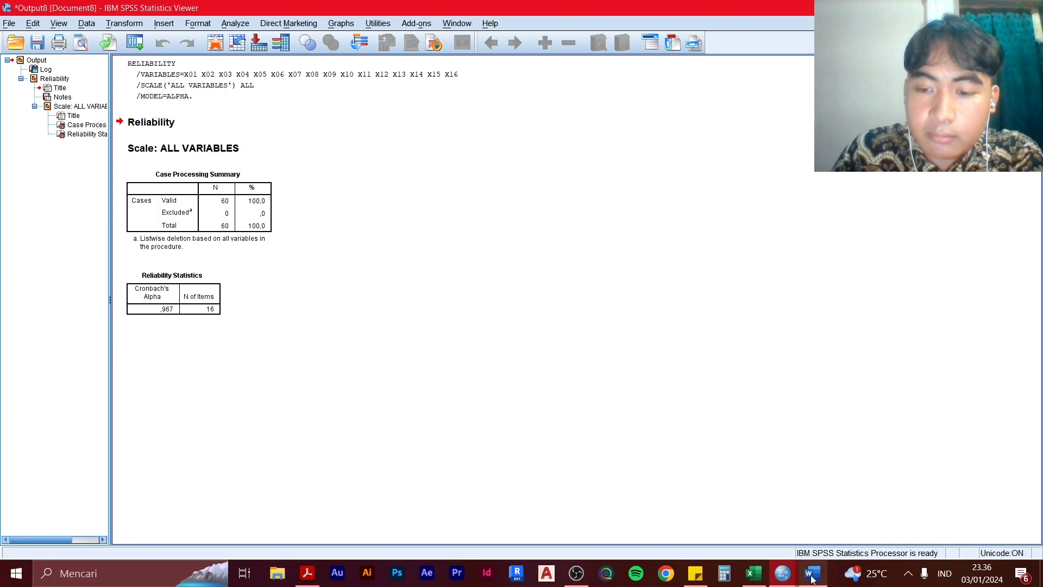
Place the sticky note beside the Reliability Statistics table and compare Cronbach's Alpha with the criterion of more than 0.7
click(694, 572)
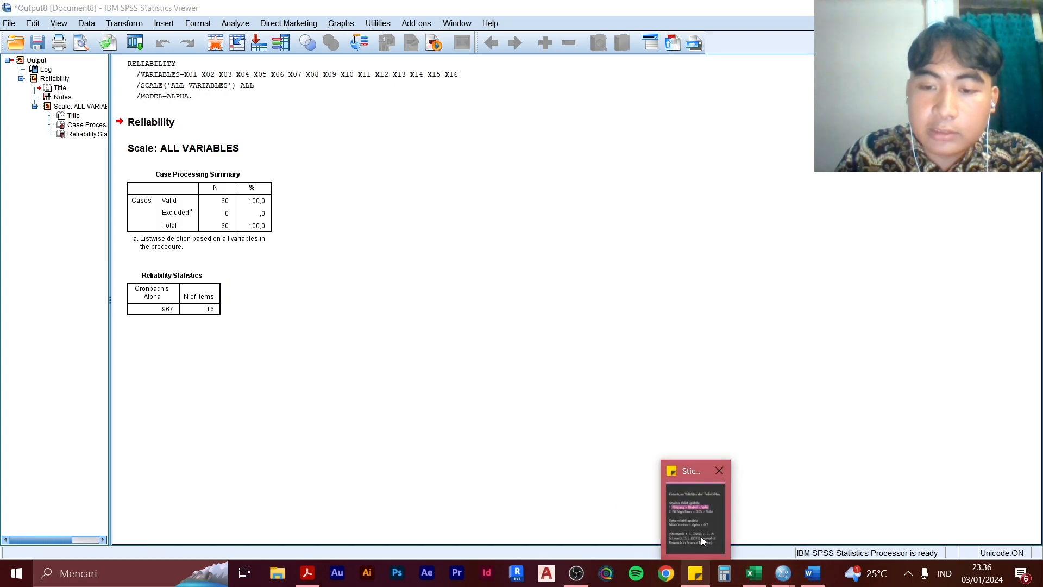
click(831, 255)
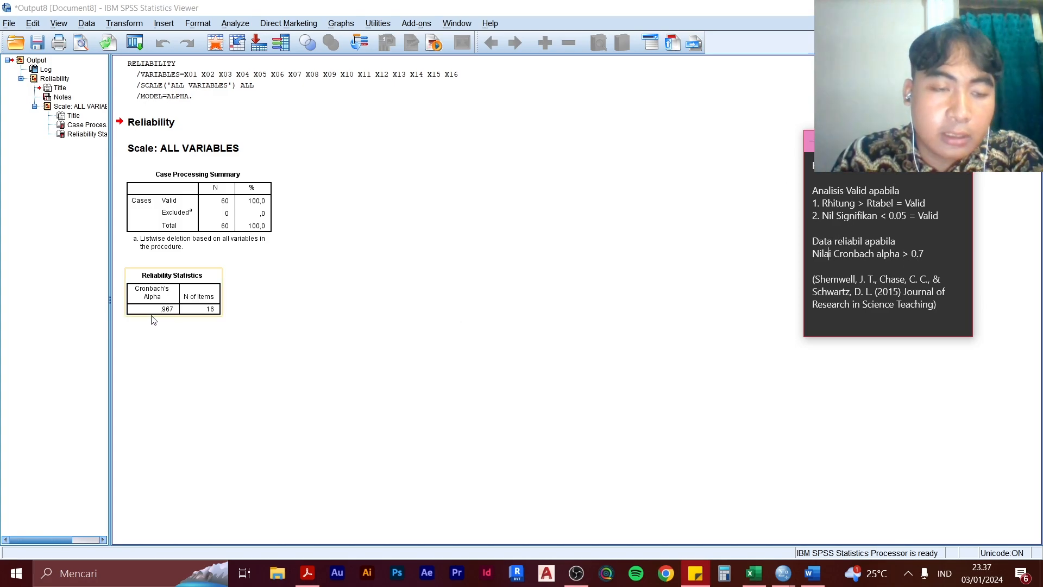
click(219, 270)
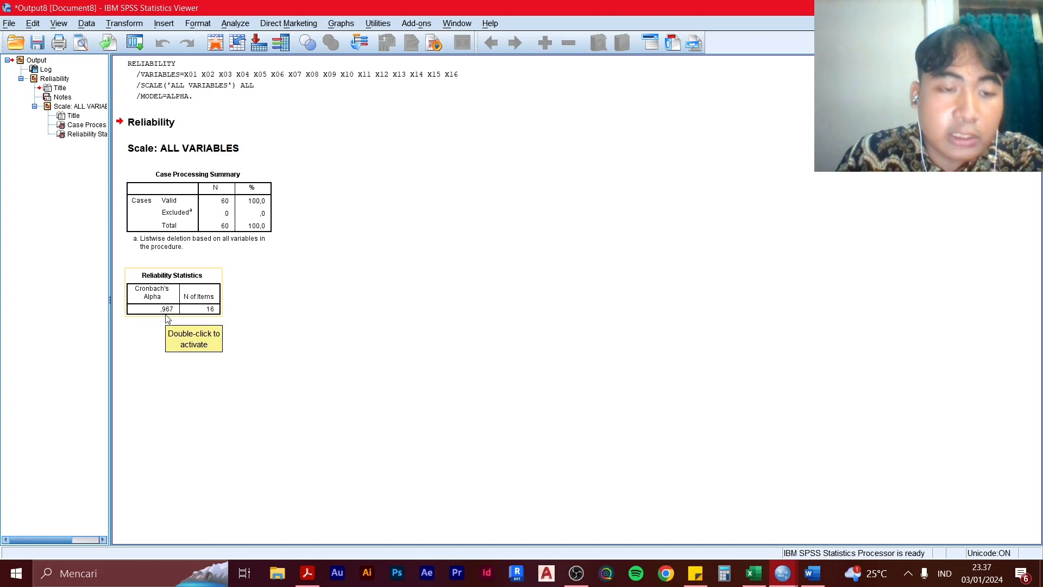
click(697, 570)
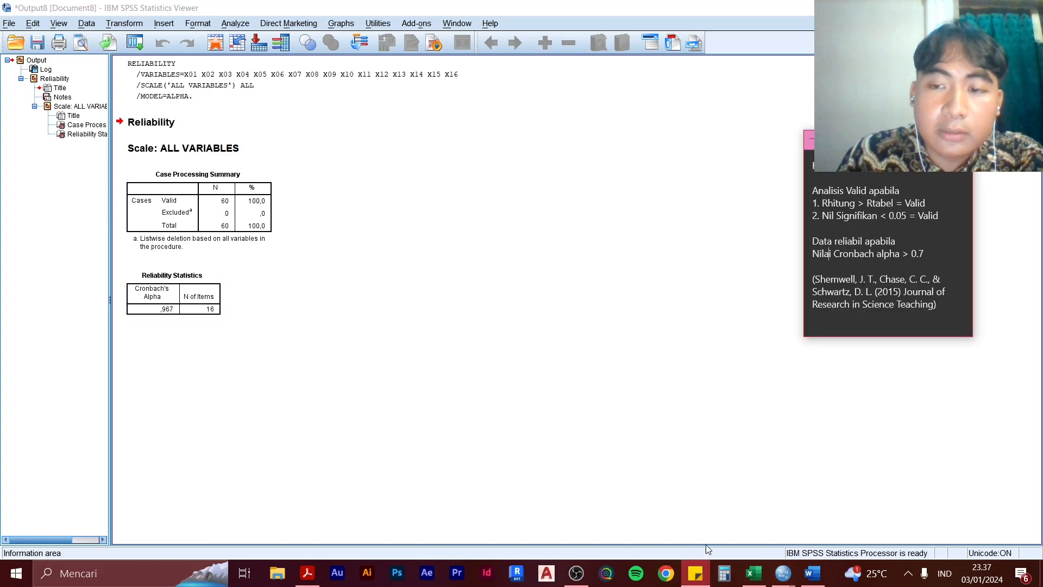
drag(843, 142, 278, 260)
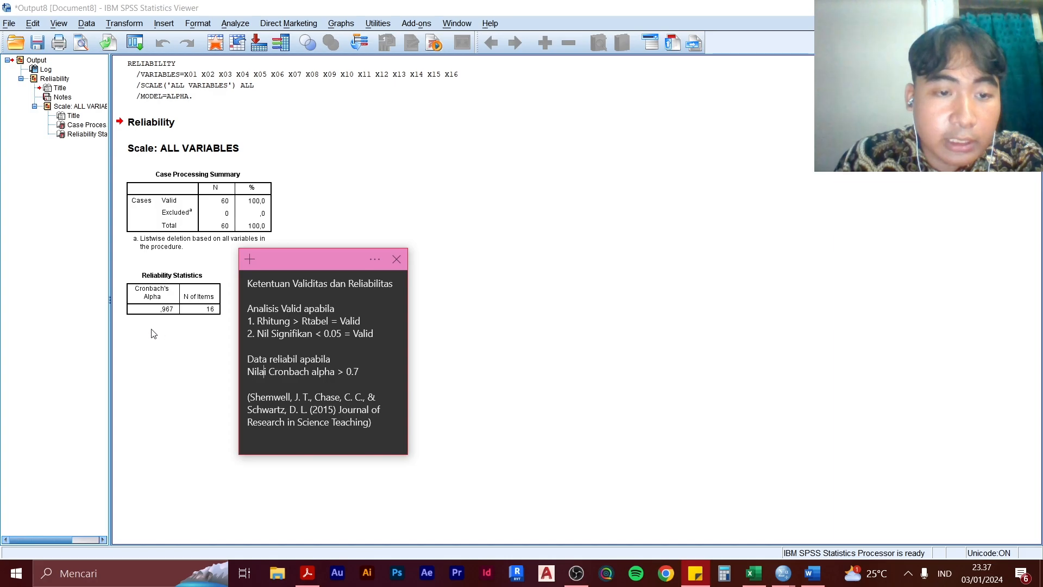
Close the sticky note and save the reliability output as a viewer file named Uji Reliabi in the Document folder
click(166, 313)
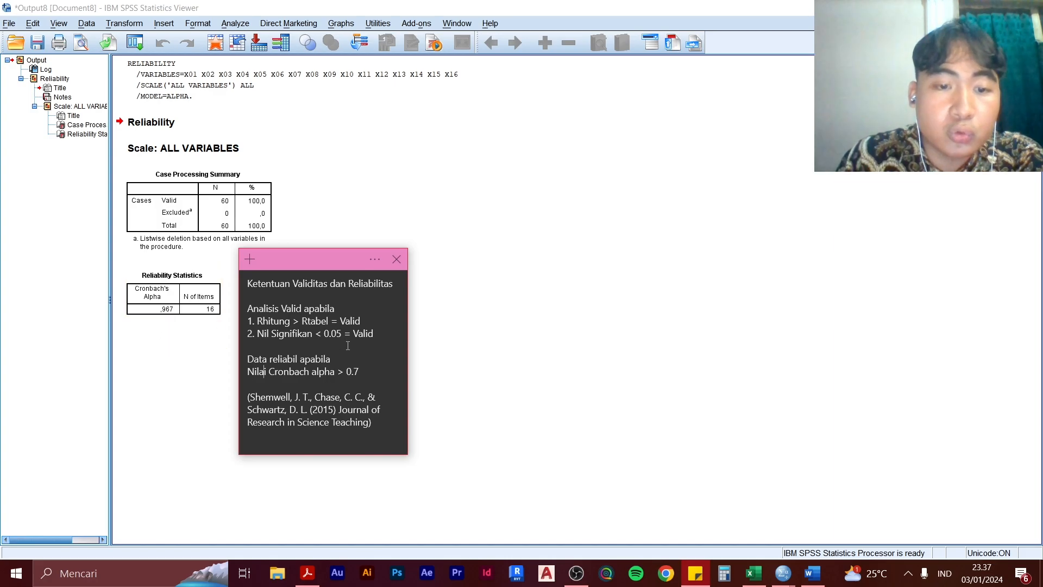
click(398, 258)
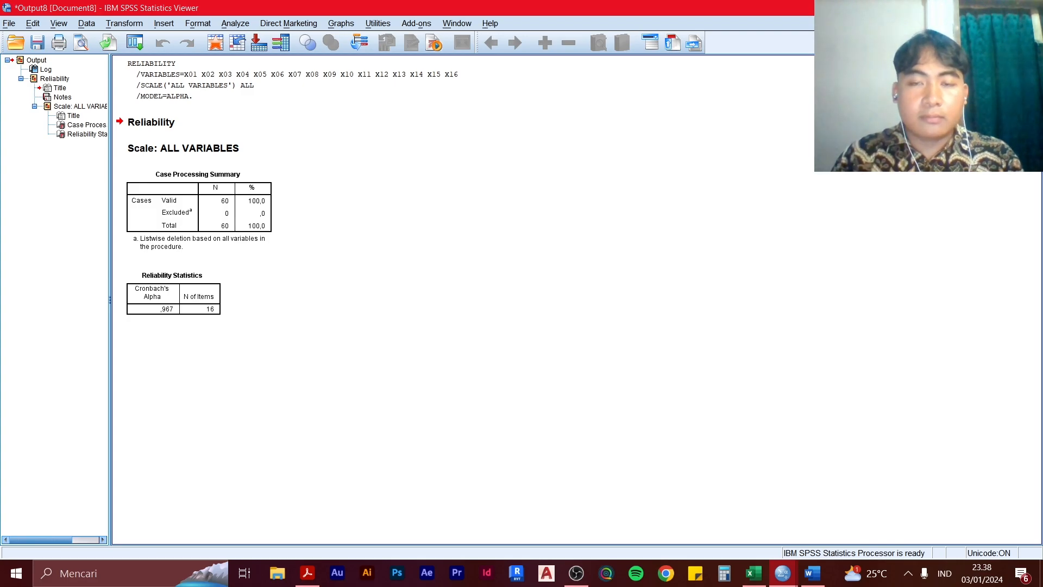
key(ctrl+s)
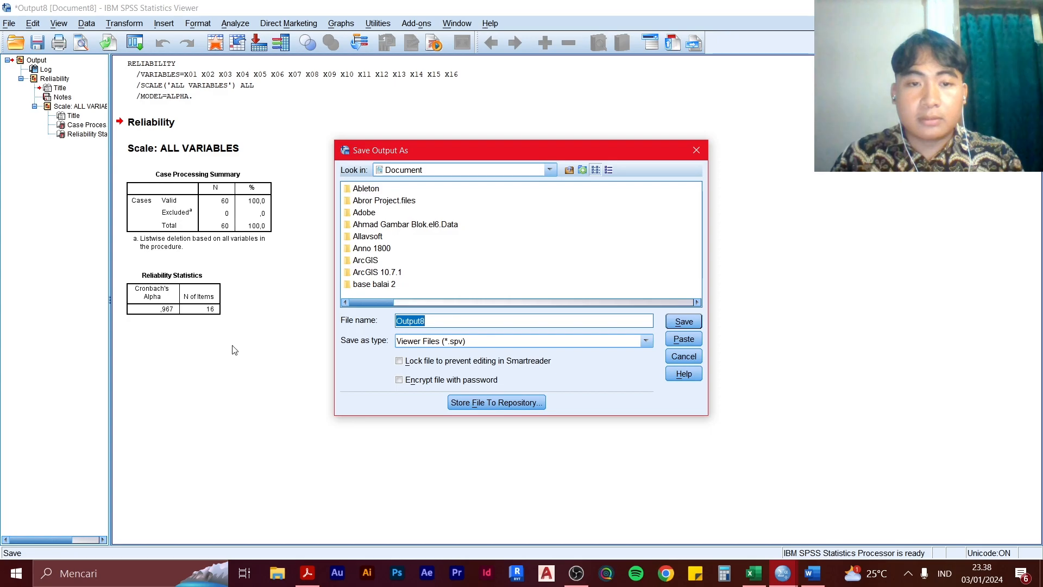
text(Uji Reliabik)
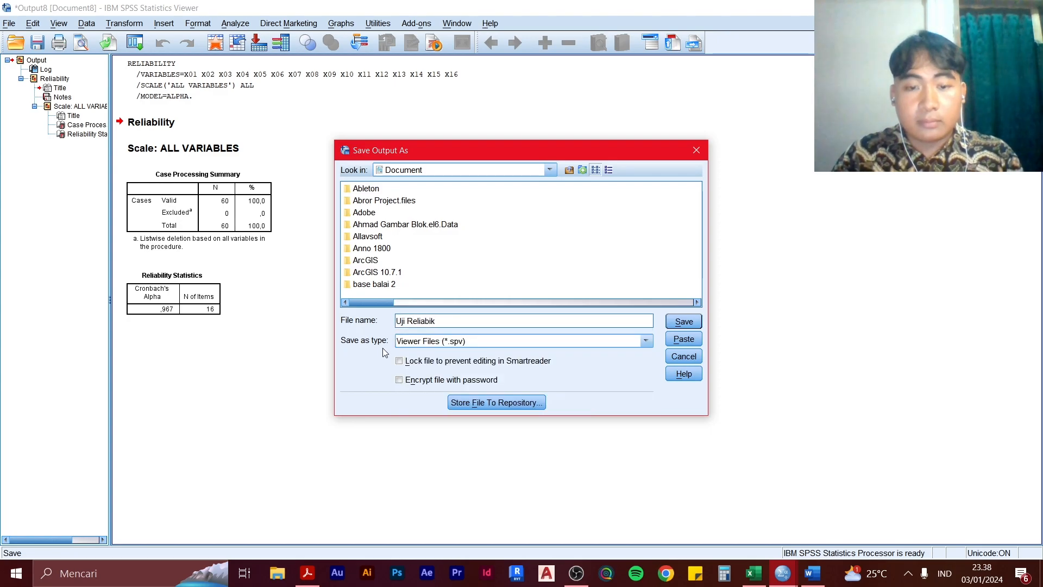
key(BackSpace)
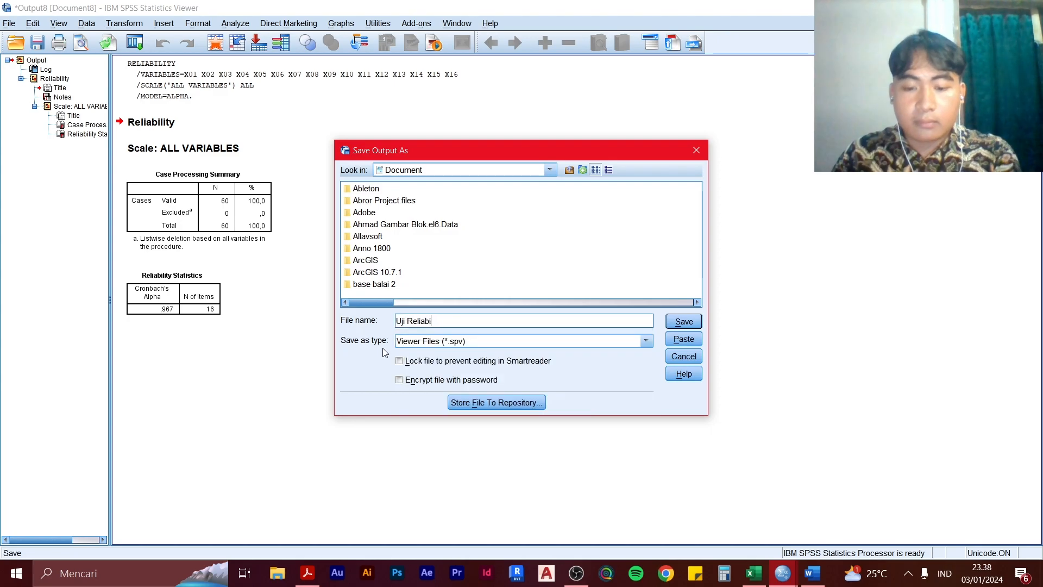
click(691, 321)
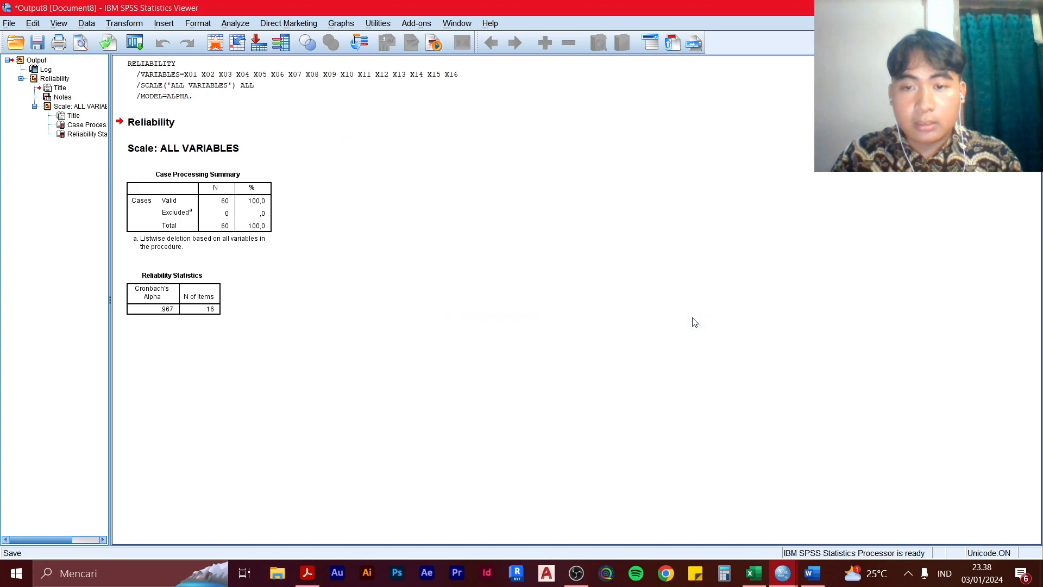
Switch to the Word document Tutorial SPSS.docx containing the validity and reliability criteria
key(alt+Tab)
key(alt+Tab)
key(alt+Tab)
key(alt+Tab)
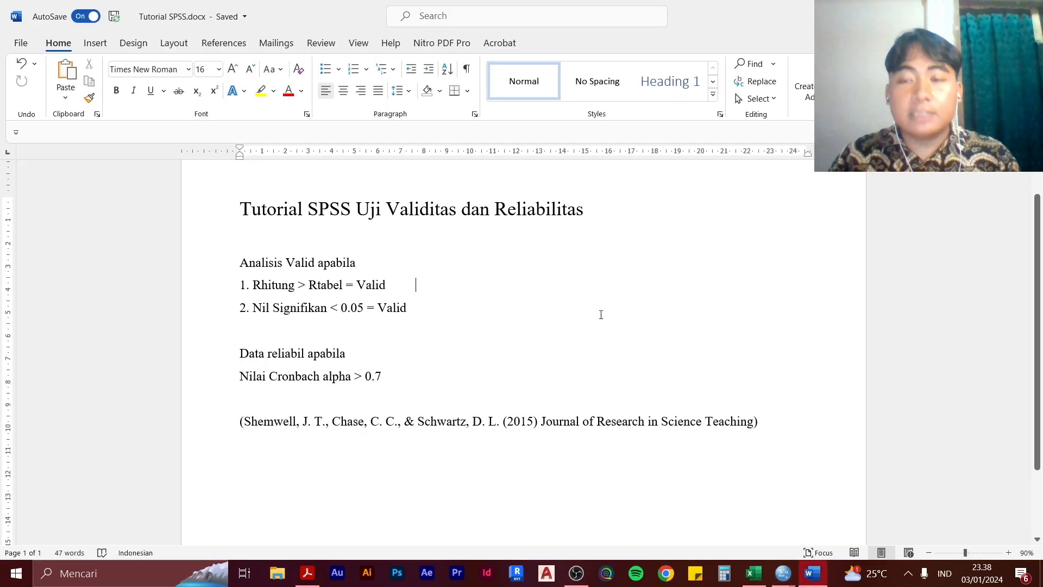